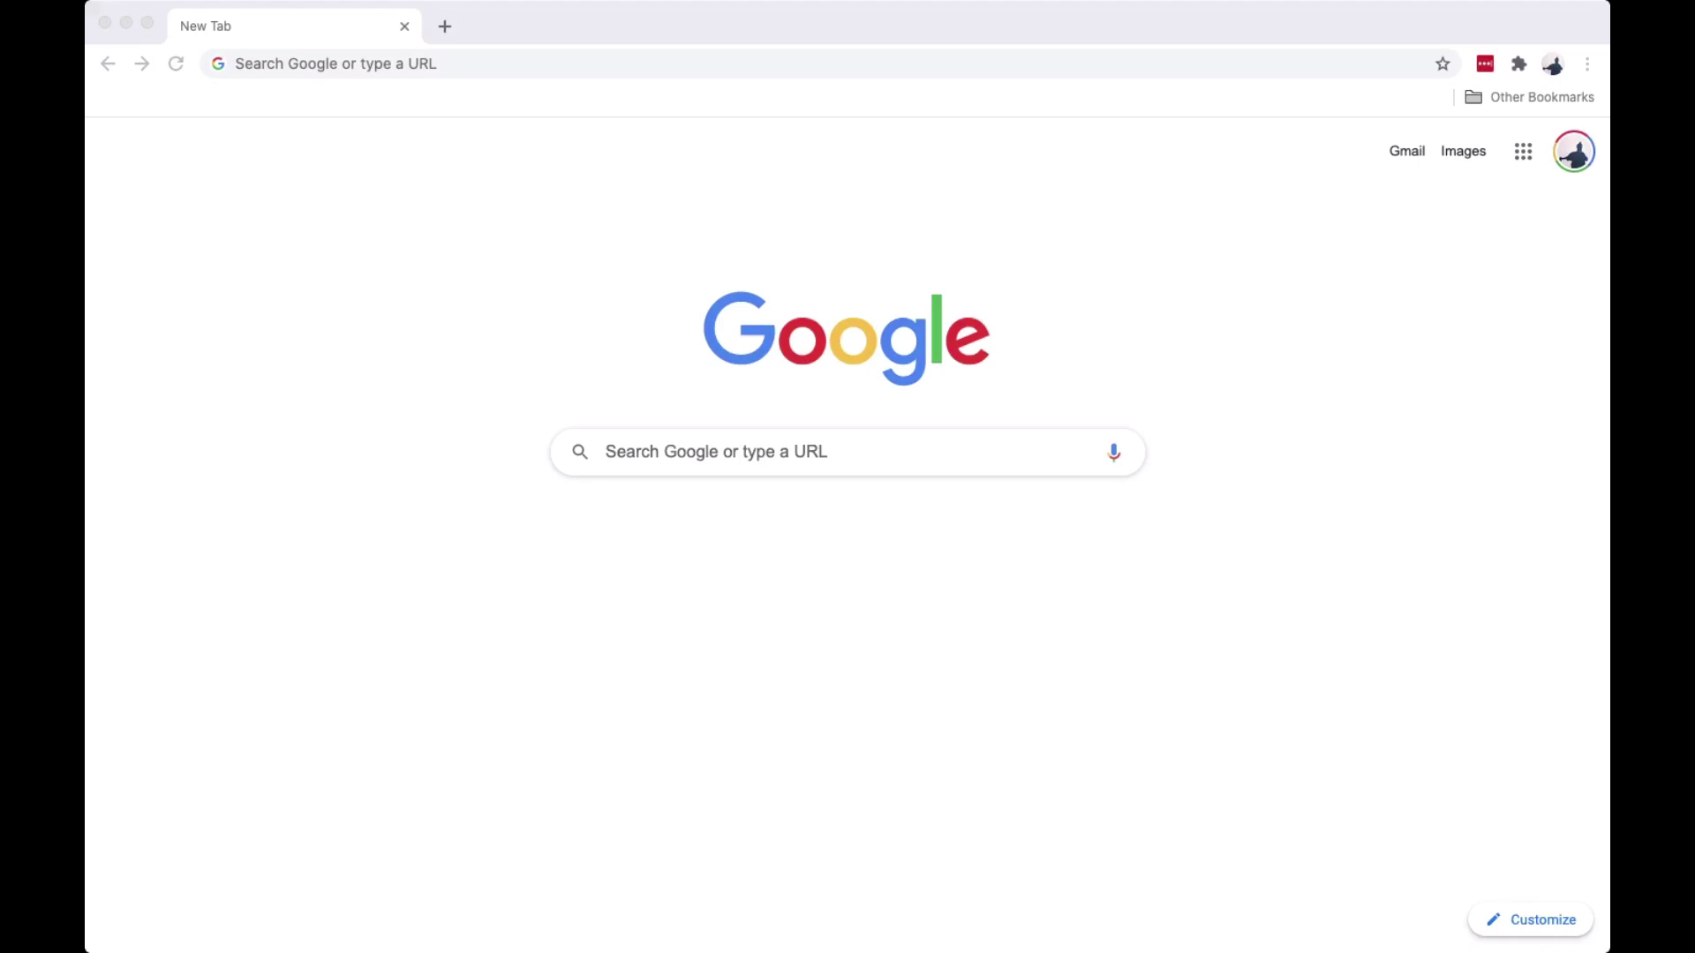
Step: Search the web for "movavi editor plush 2020"
left_click(237, 64)
type("movavi editor plush 2020")
key("Return")
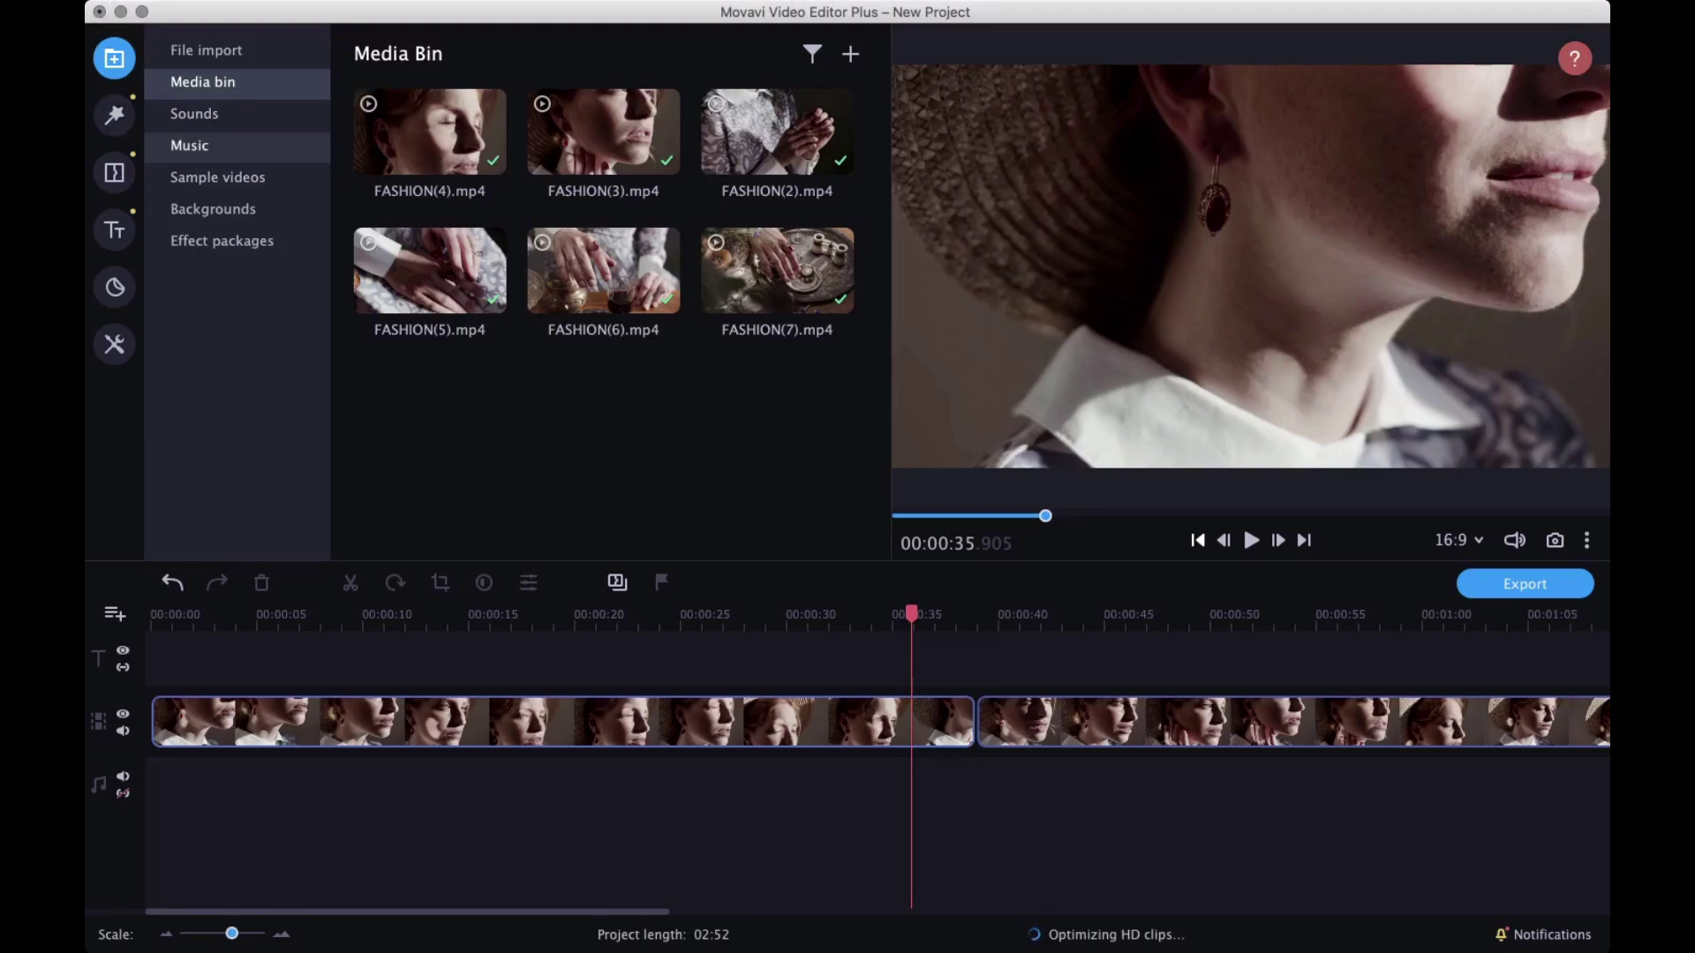
Step: Add the Blur in-out transition between the first and second video clips on the timeline
left_click(195, 113)
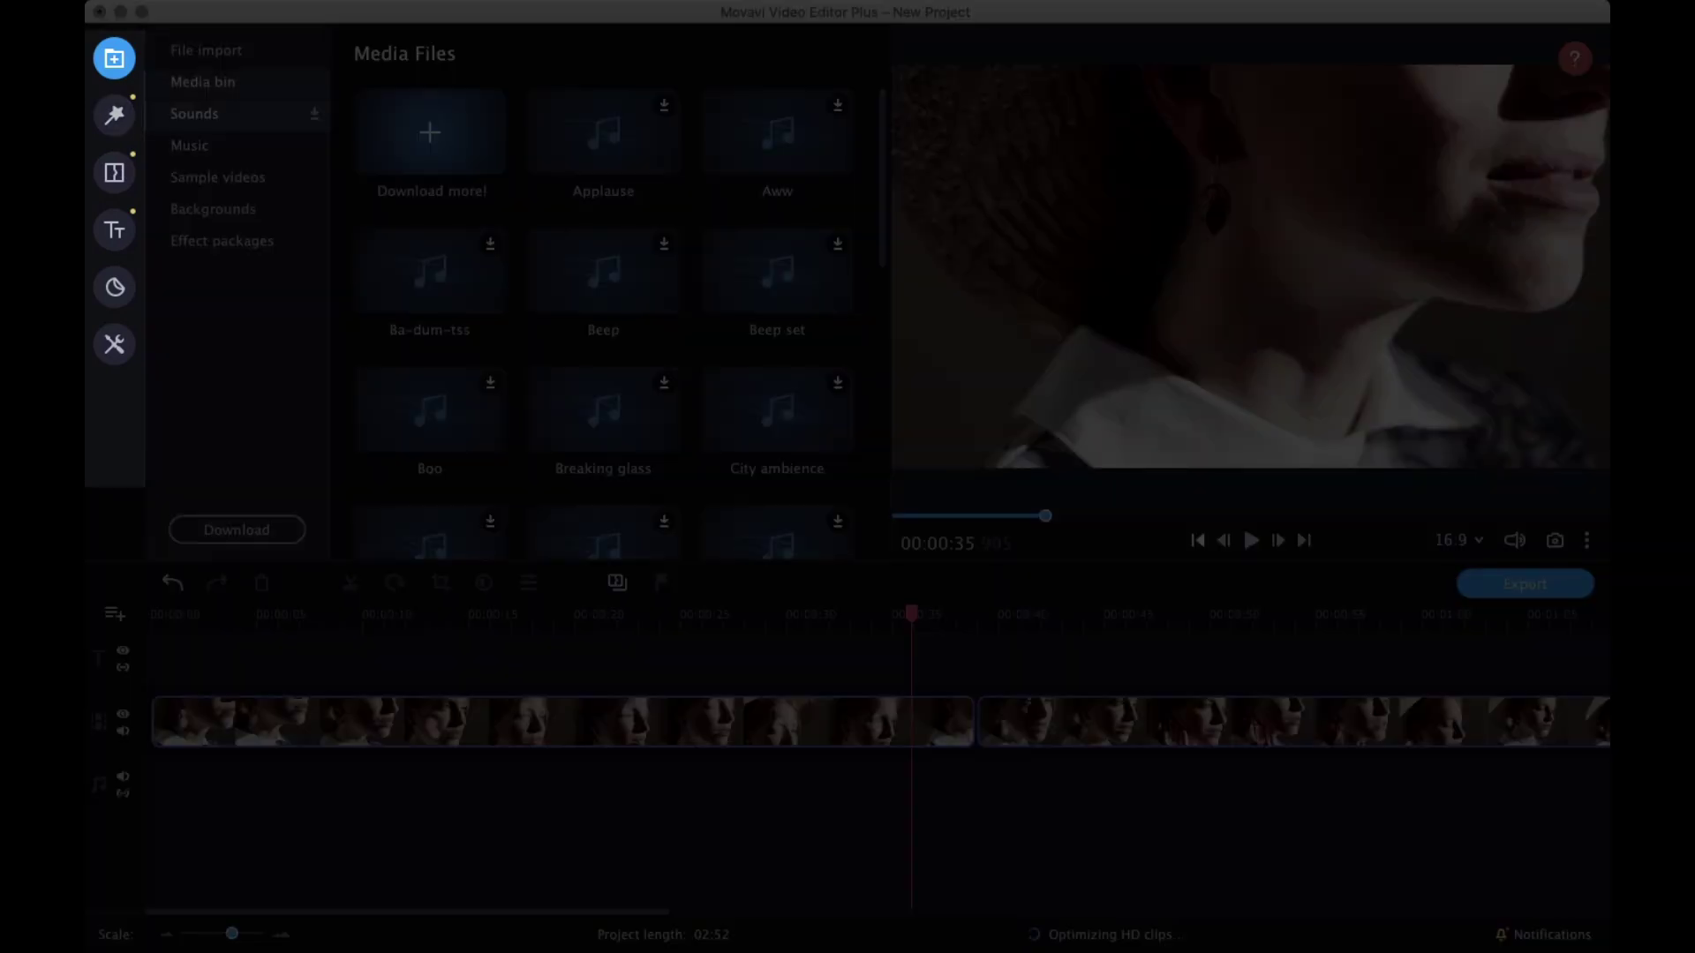
left_click(113, 172)
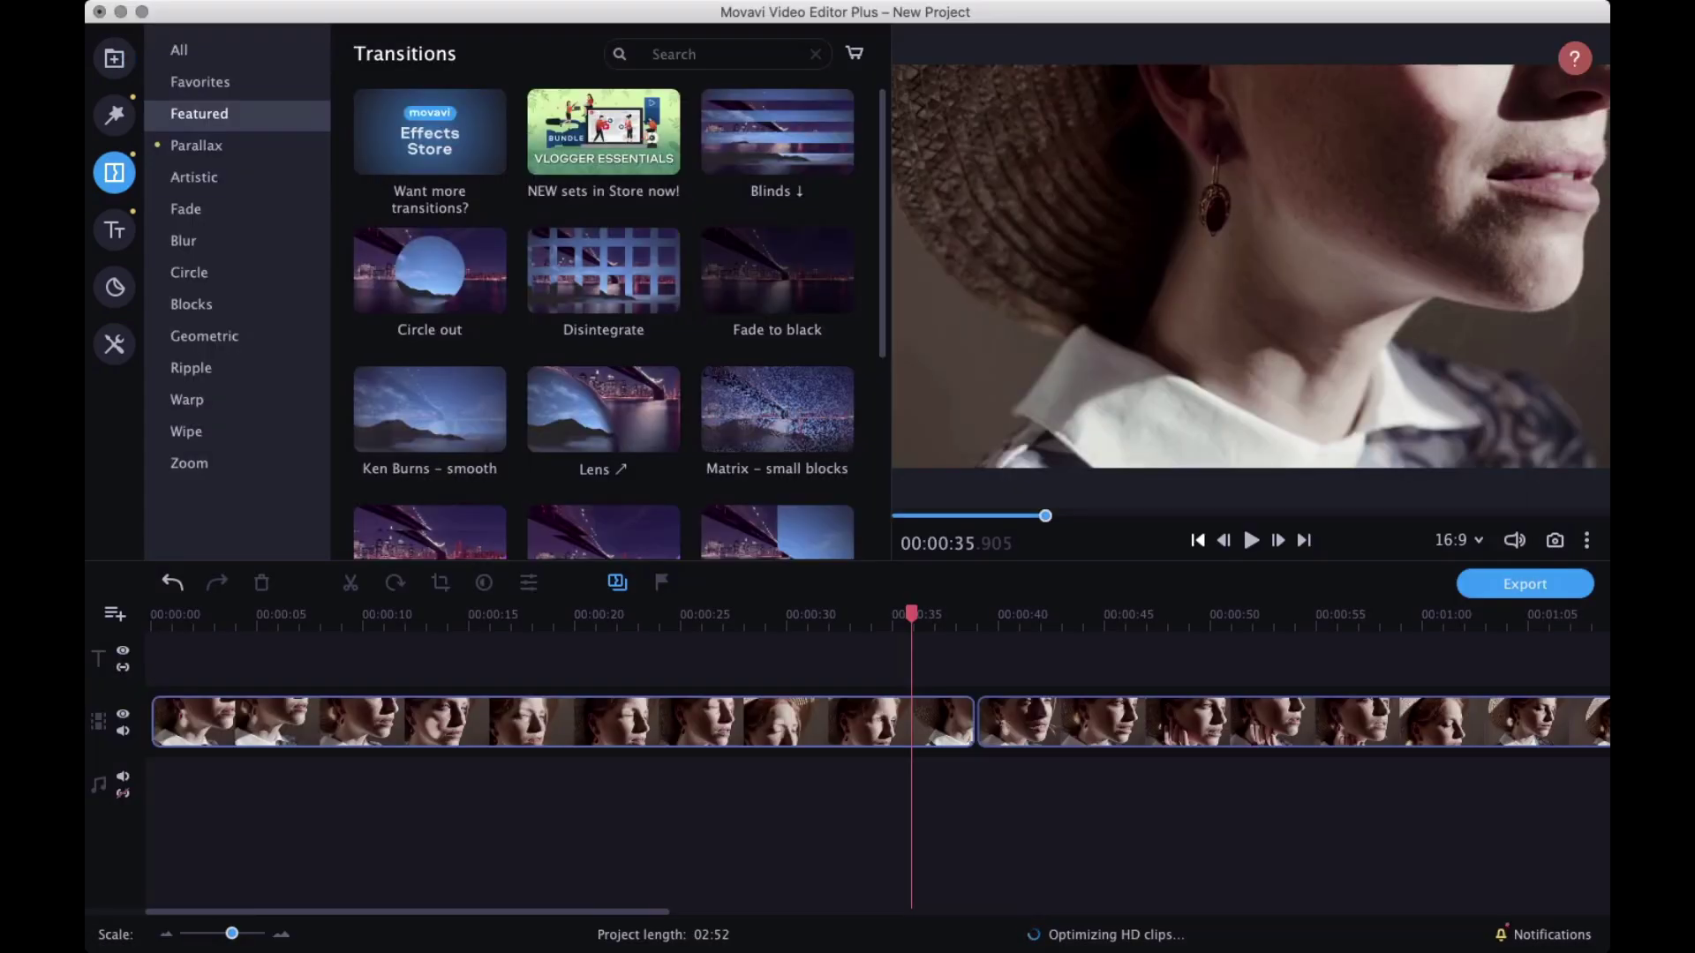
left_click(183, 241)
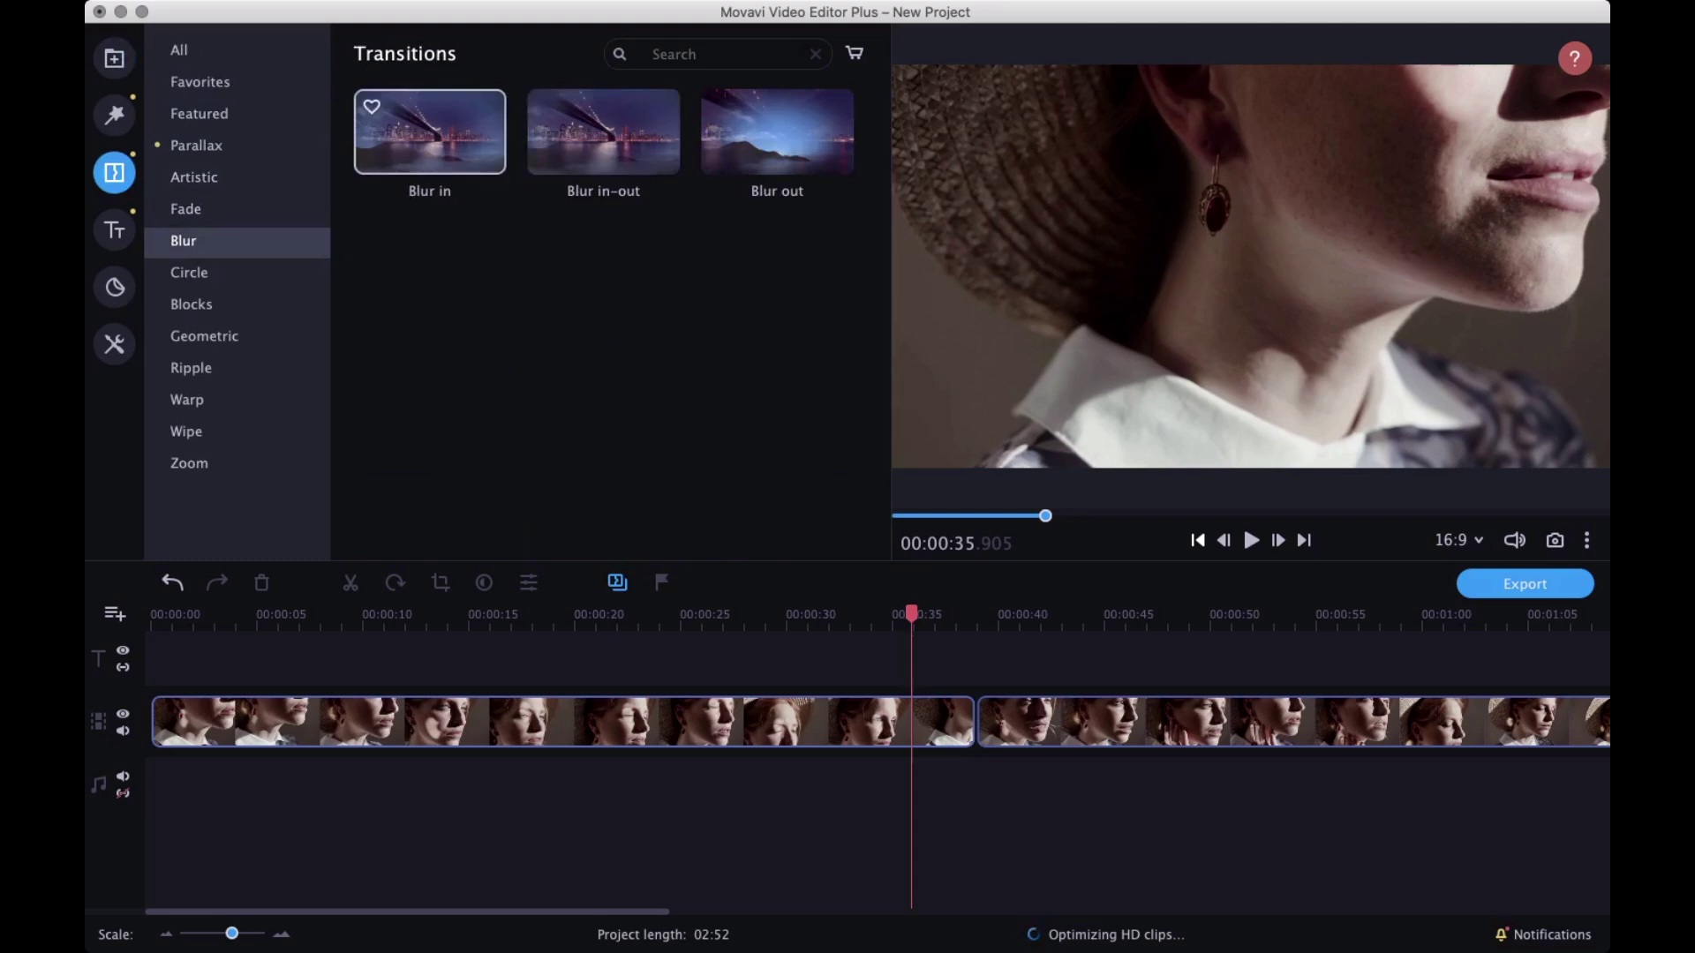
left_click(603, 132)
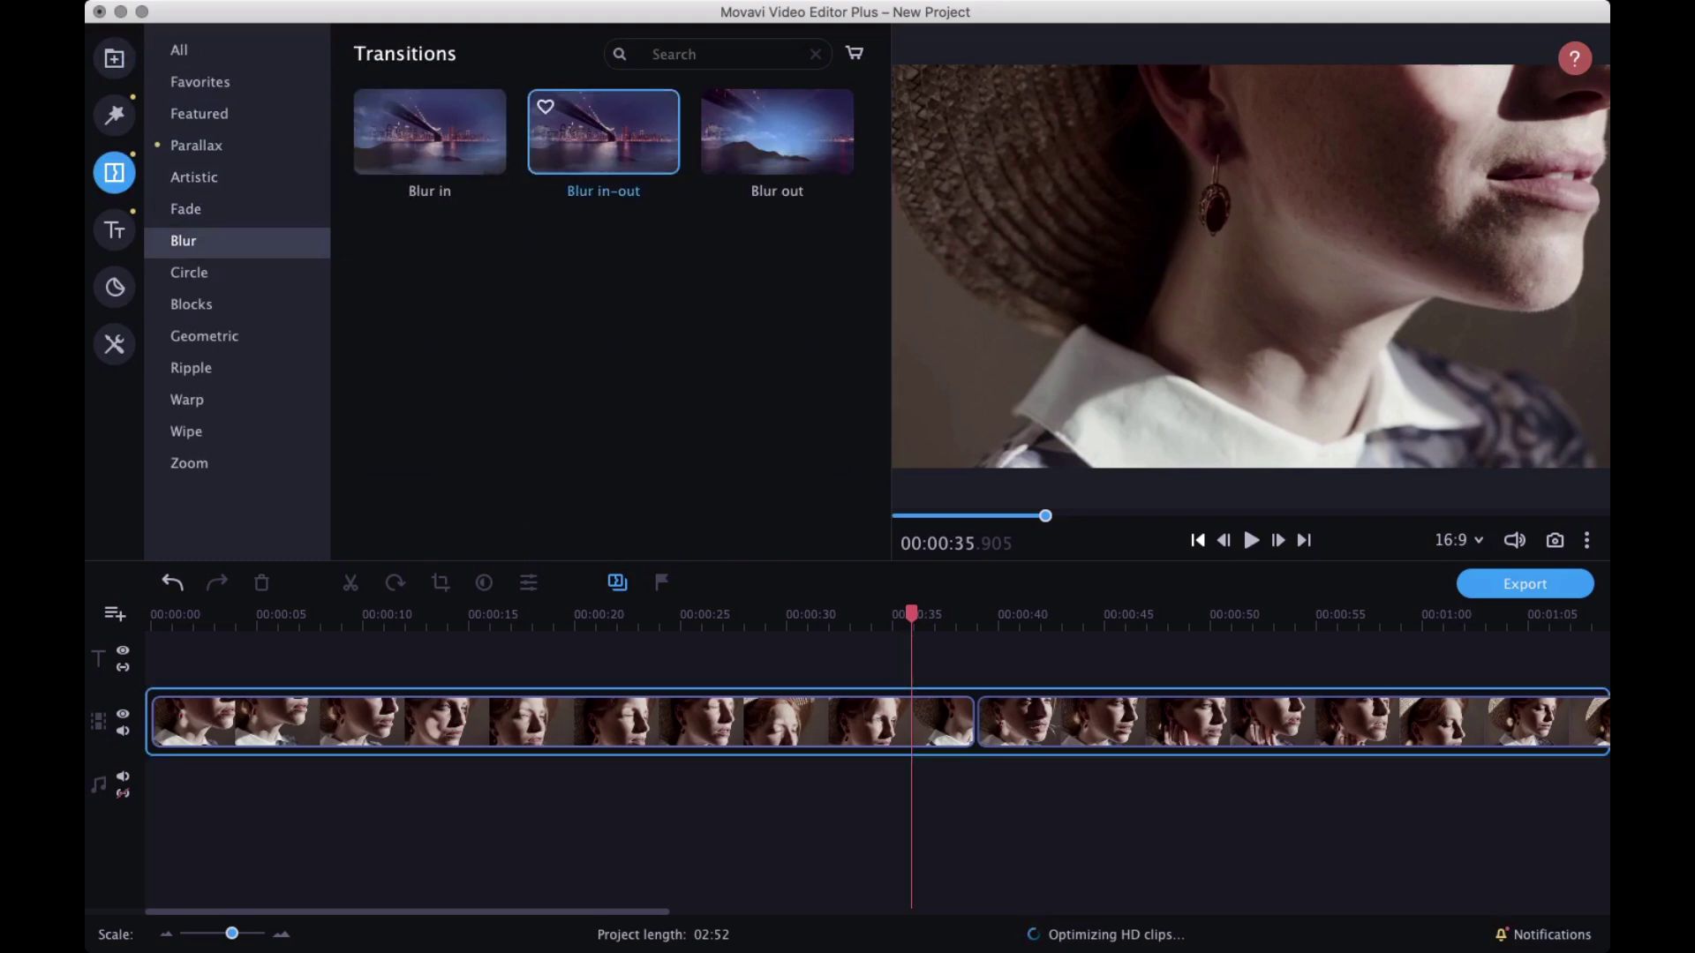
left_click_drag(603, 131, 976, 738)
Step: Play back the join between the first two clips to preview the blur transition
left_click_drag(976, 614, 898, 614)
key("space")
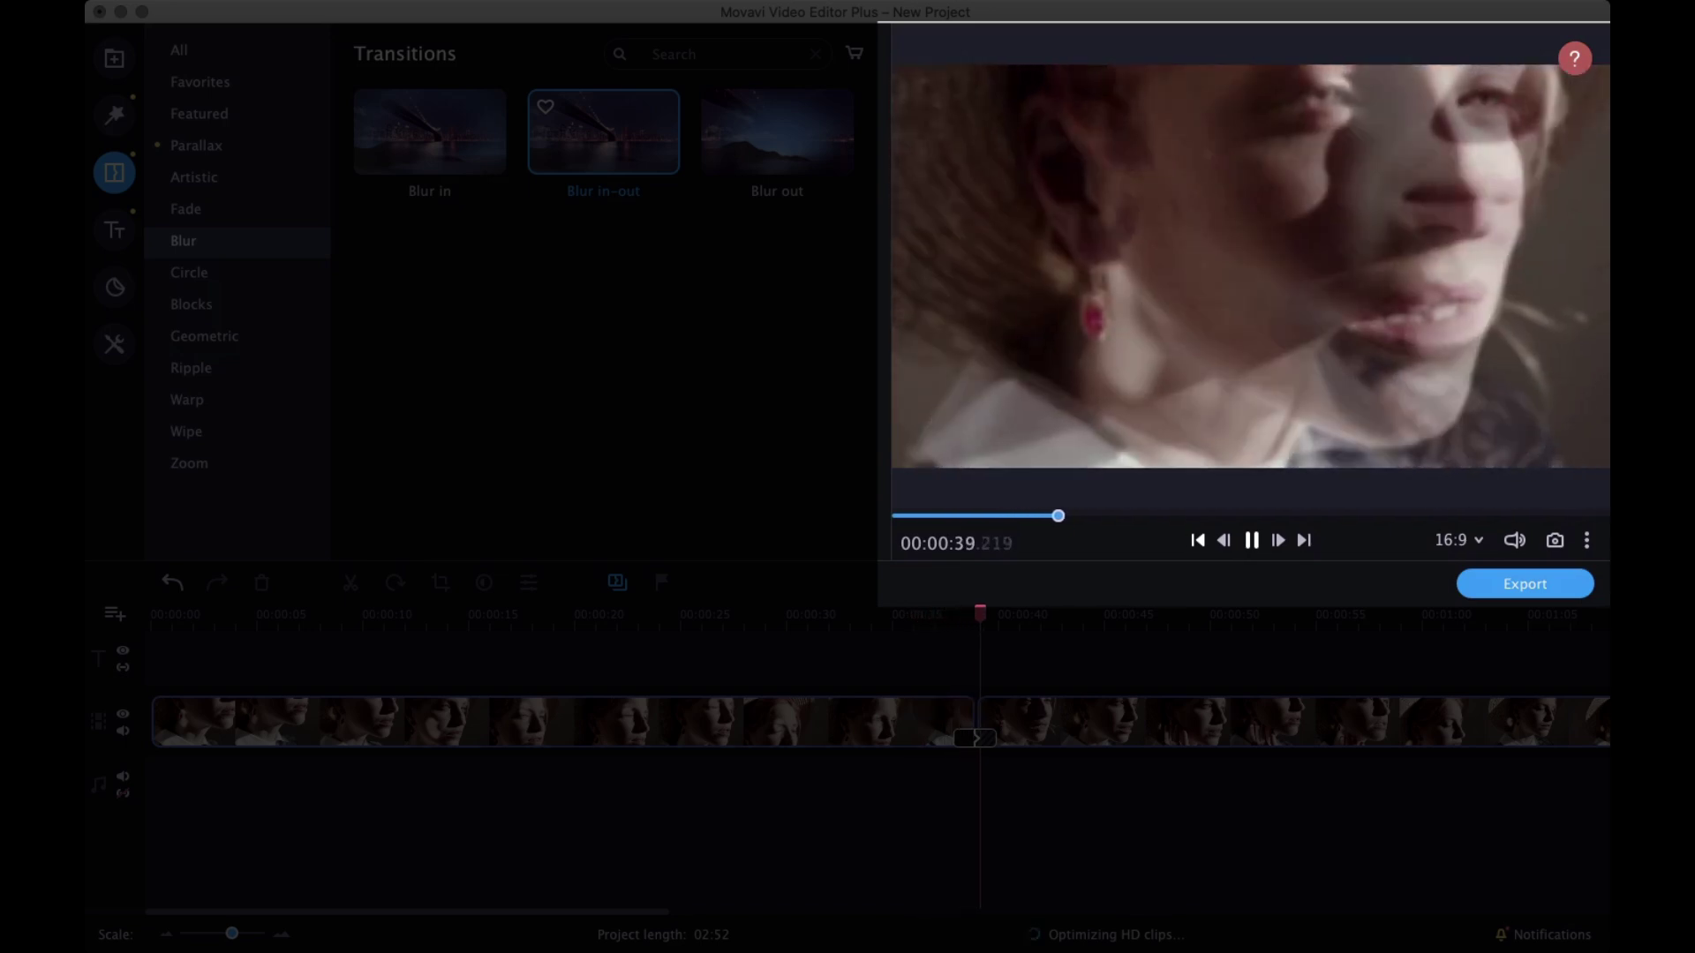
key("space")
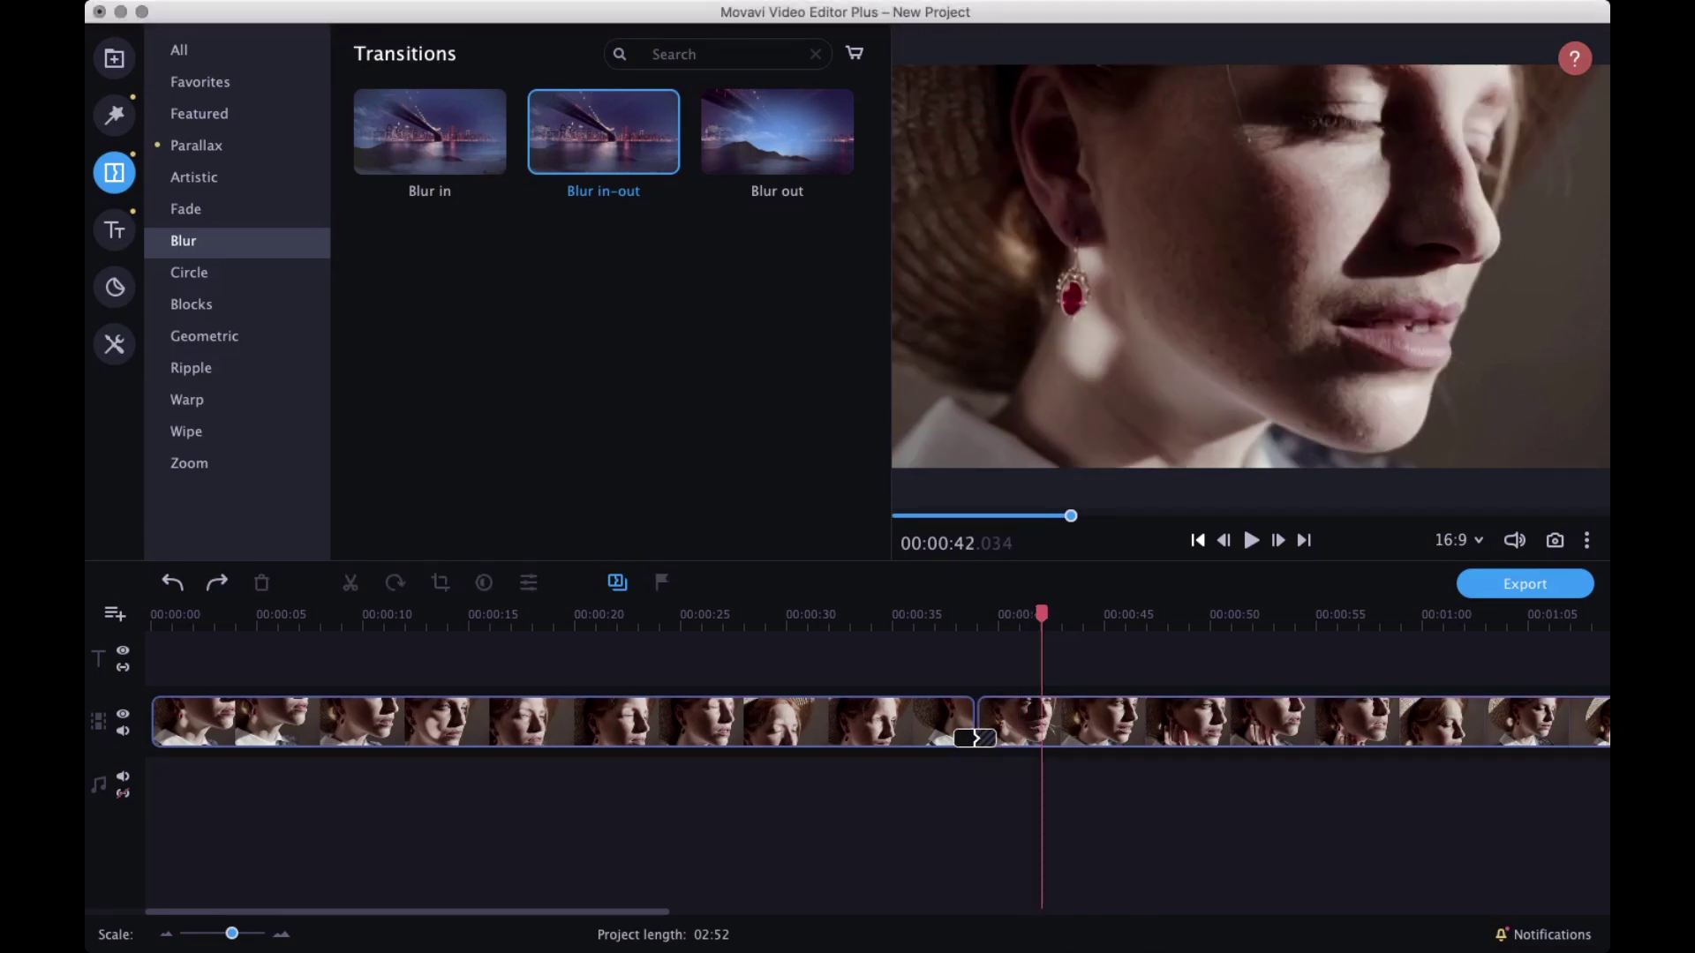
Step: Trim the first clip to end at about 22 seconds and the second clip to end at about 42 seconds
left_click(562, 721)
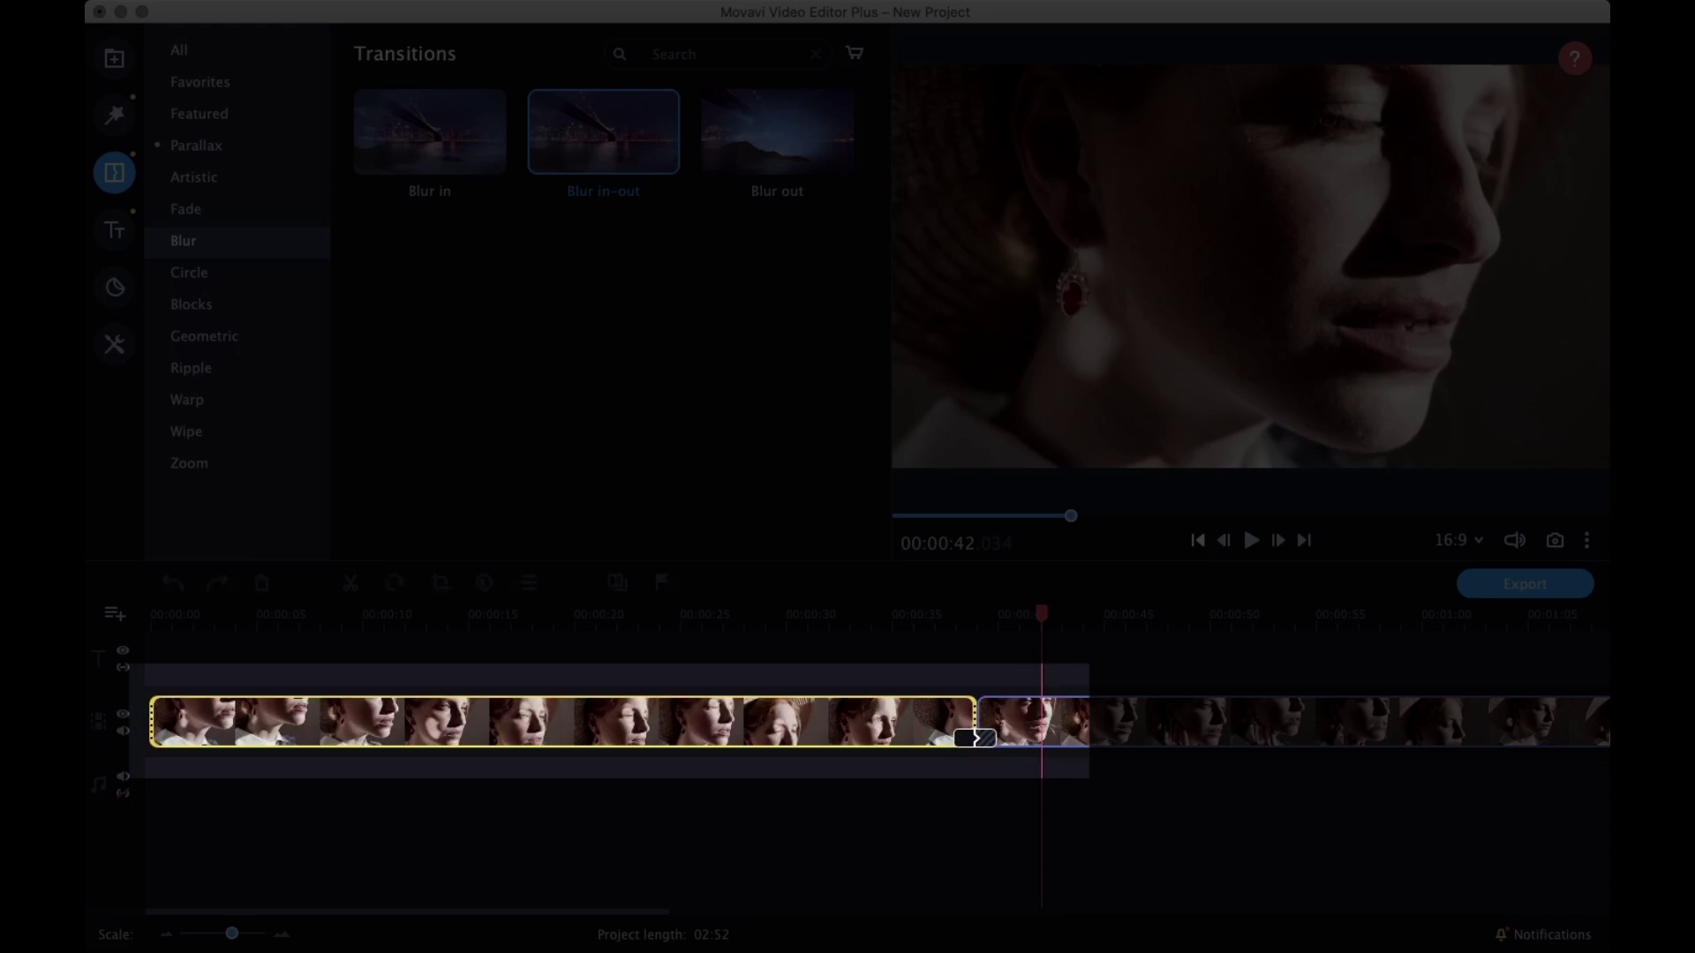
left_click_drag(976, 738, 617, 738)
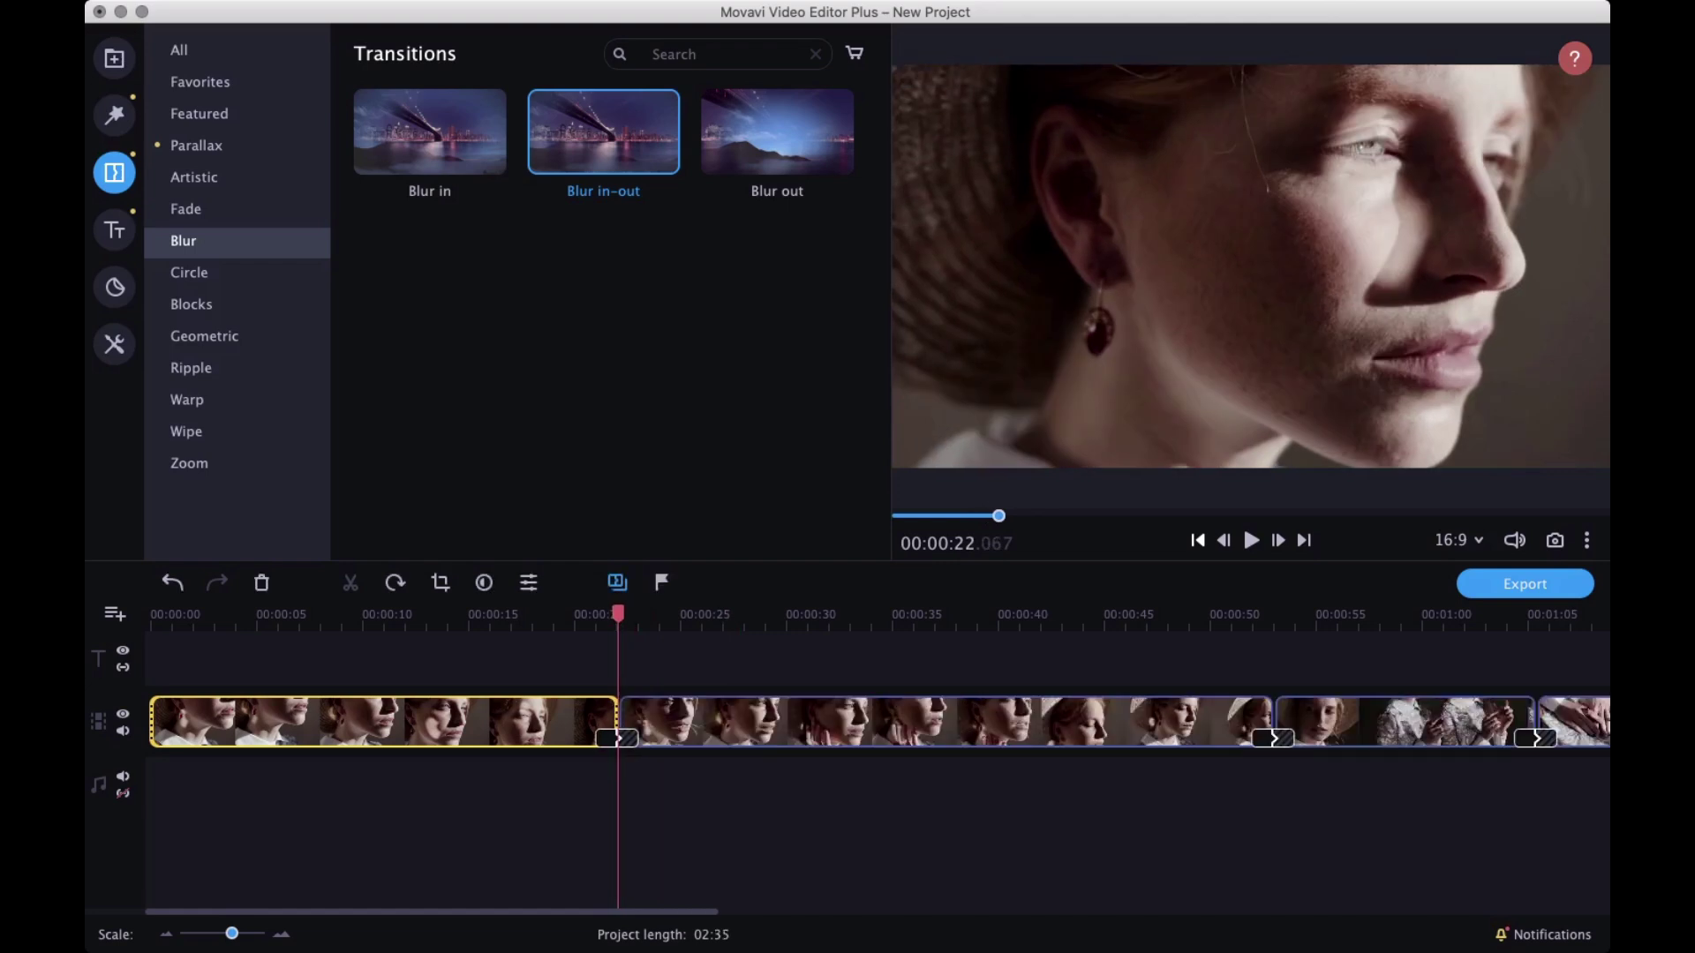
left_click(1231, 721)
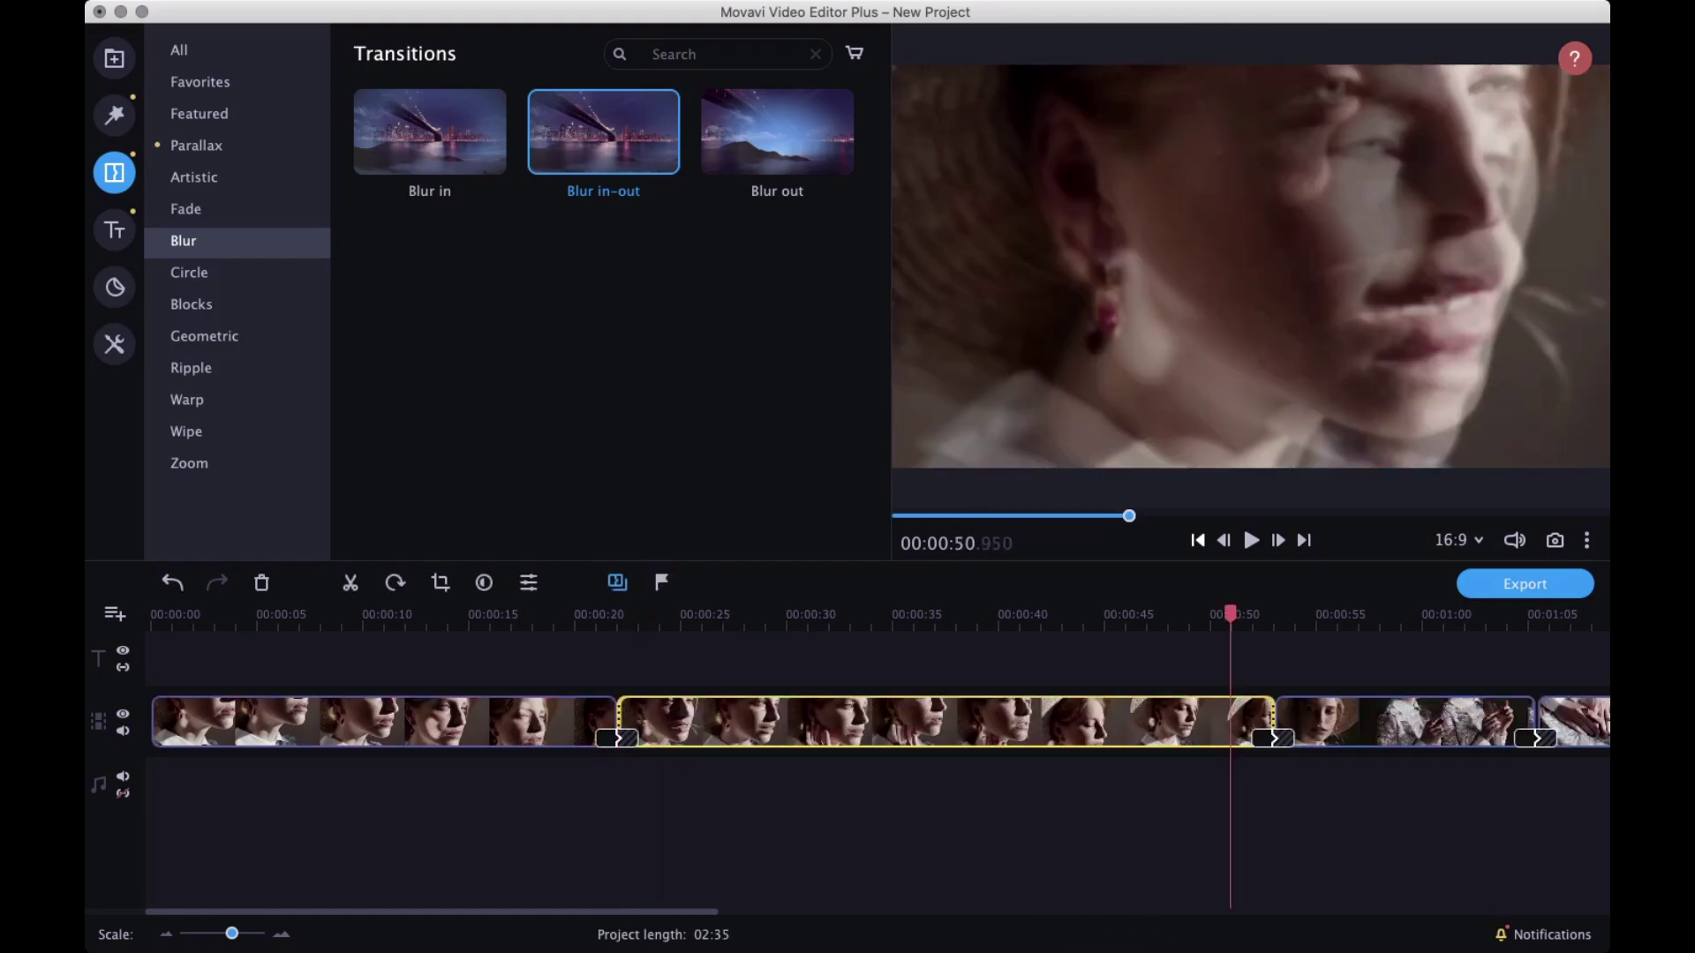
left_click_drag(1273, 738, 1038, 737)
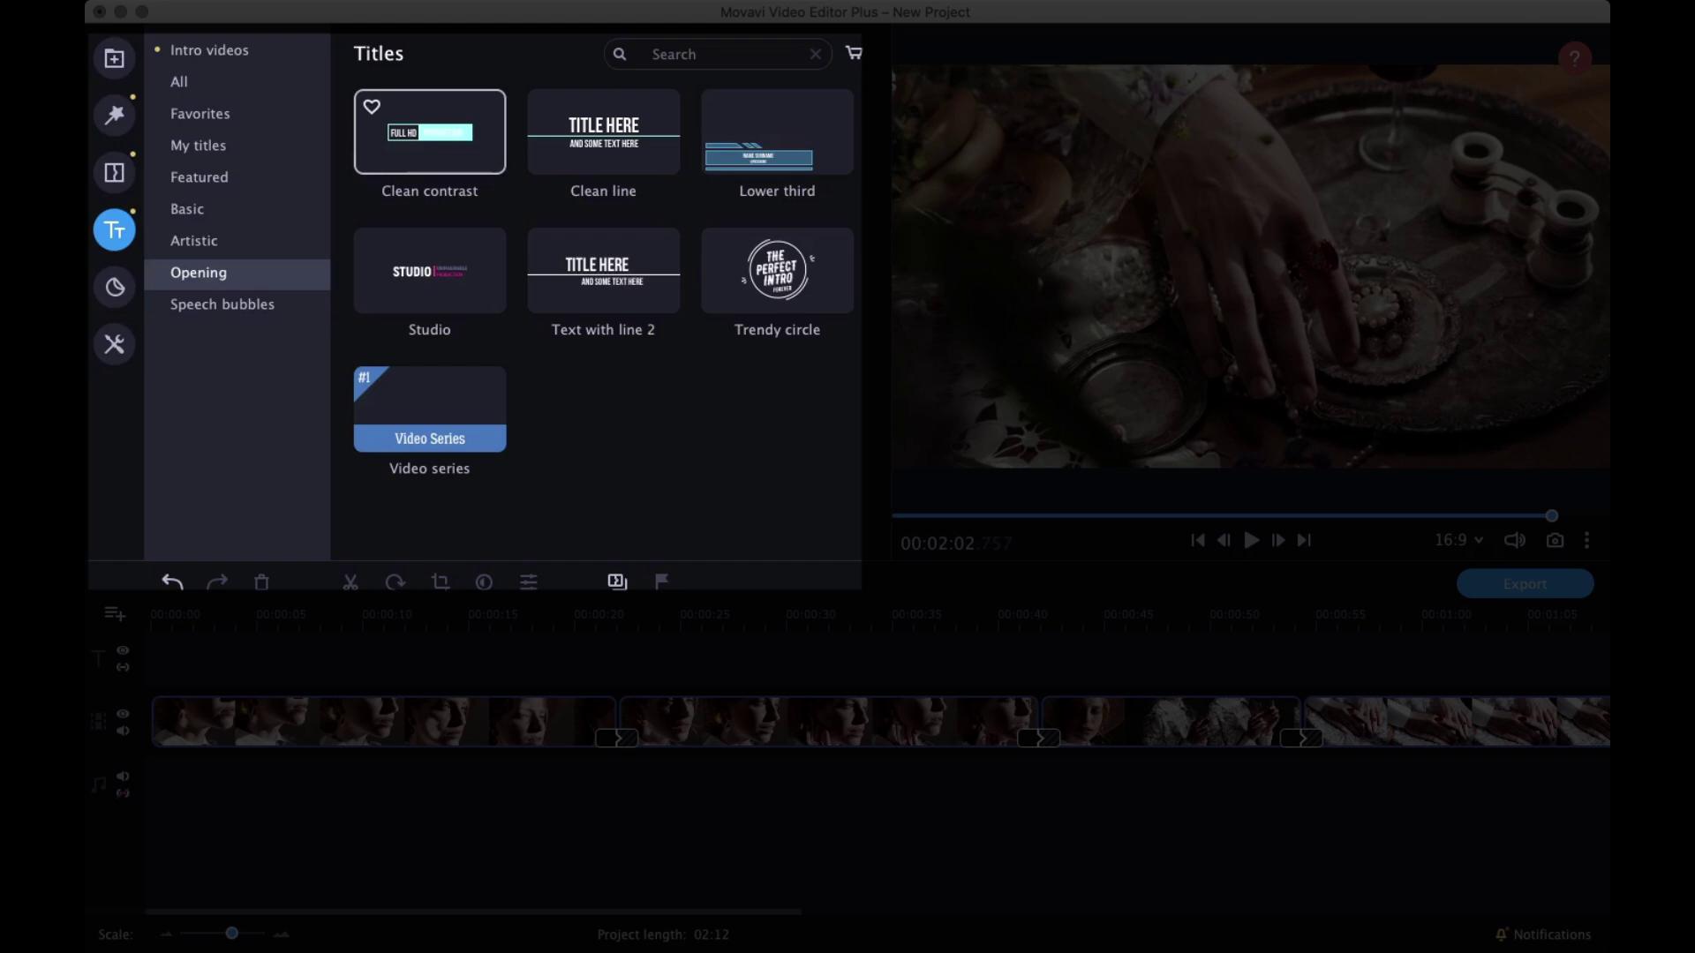
Step: Insert the Clean contrast opening title before the first clip and replace its FULL HD text with SHORT
left_click(429, 131)
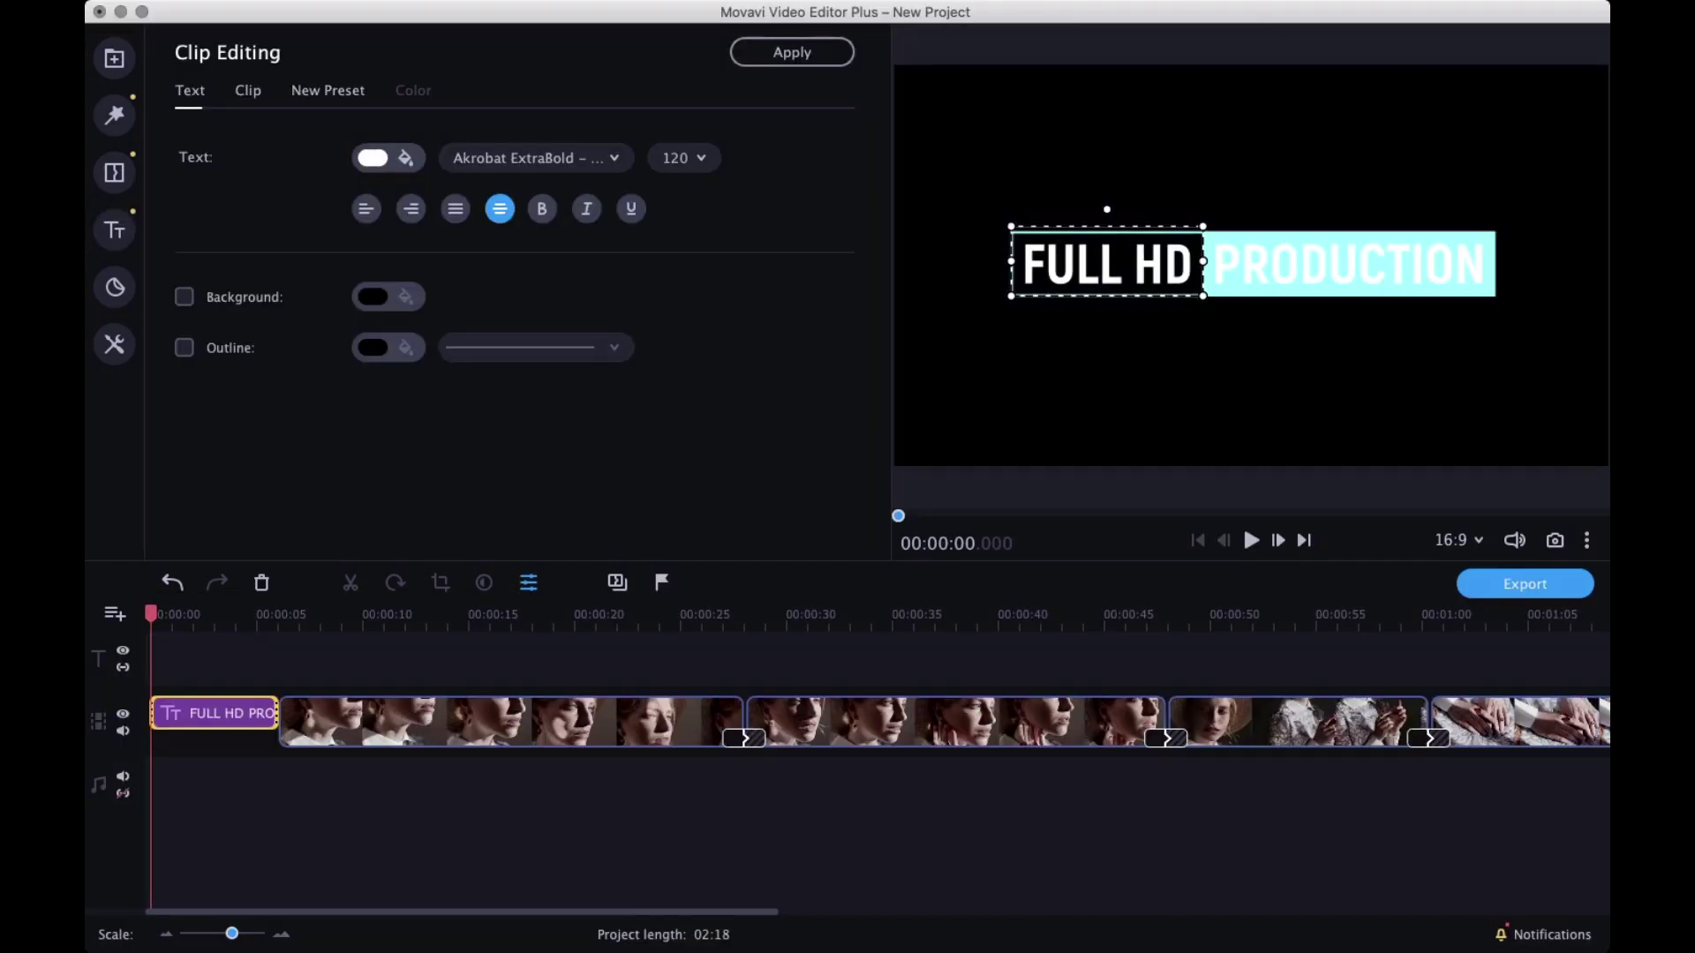
double_click(1164, 263)
left_click(1165, 263)
left_click_drag(1194, 263, 1019, 263)
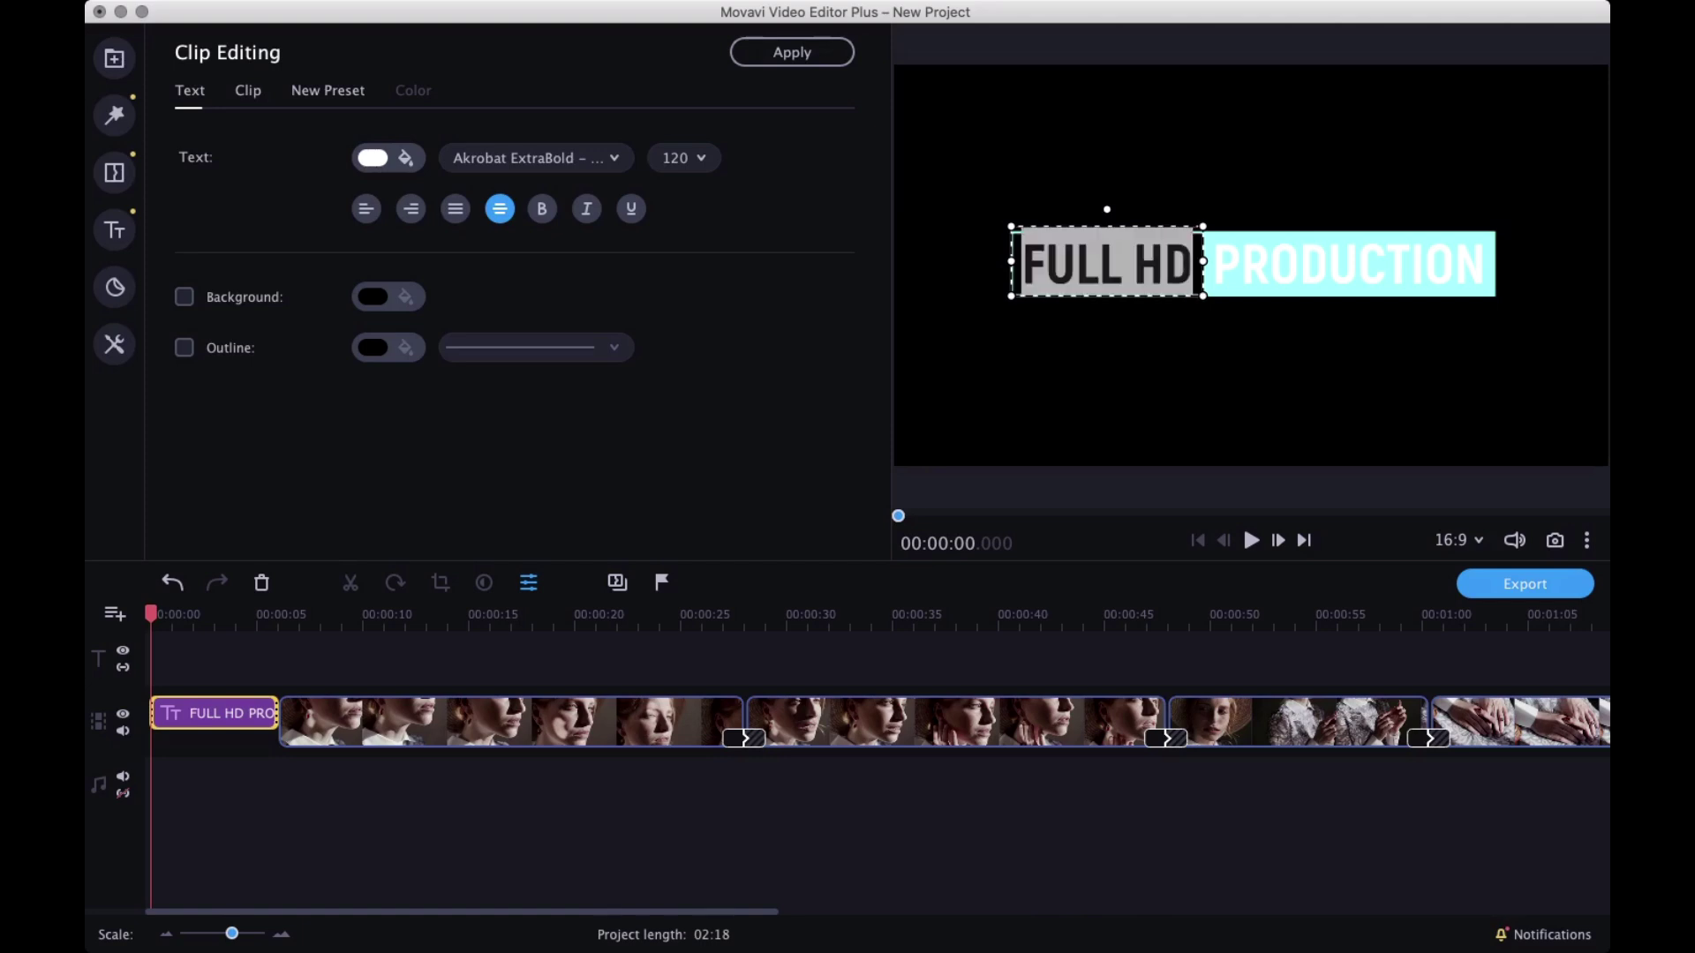
type("SHORT")
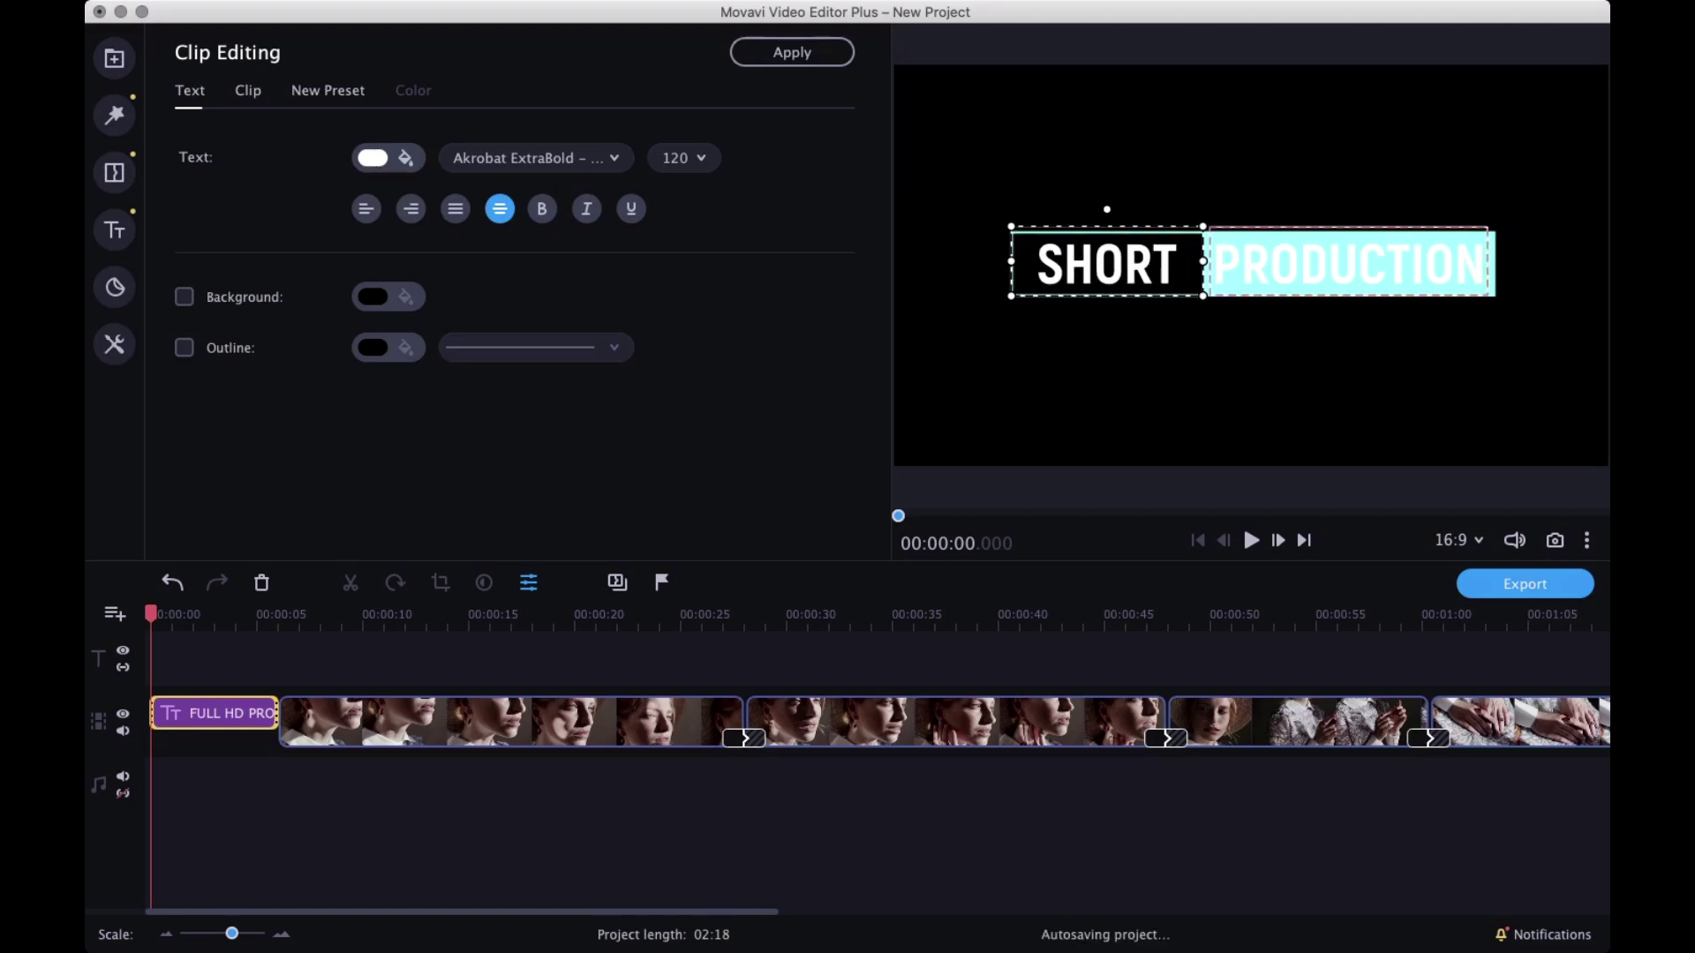
type("USE")
key("BackSpace")
key("BackSpace")
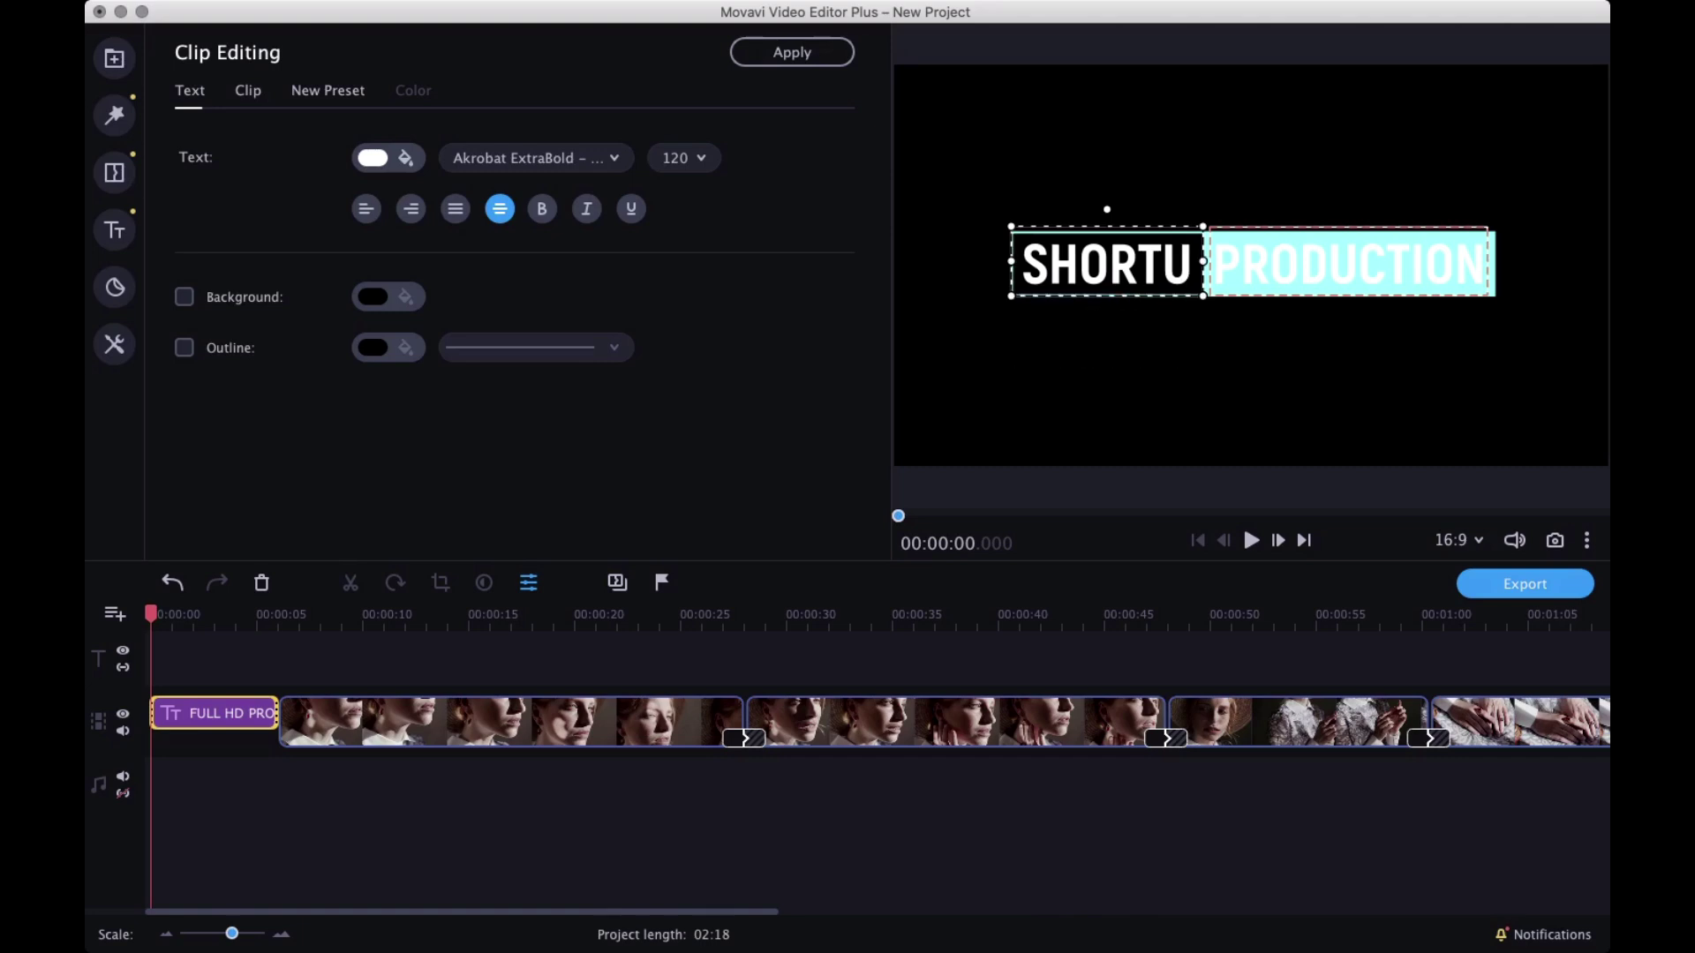
key("BackSpace")
Step: Replace the title's PRODUCTION text with USEFULTUTORIAL
double_click(1348, 263)
type("SU")
key("BackSpace")
key("BackSpace")
type("USEFULTUTORIAL")
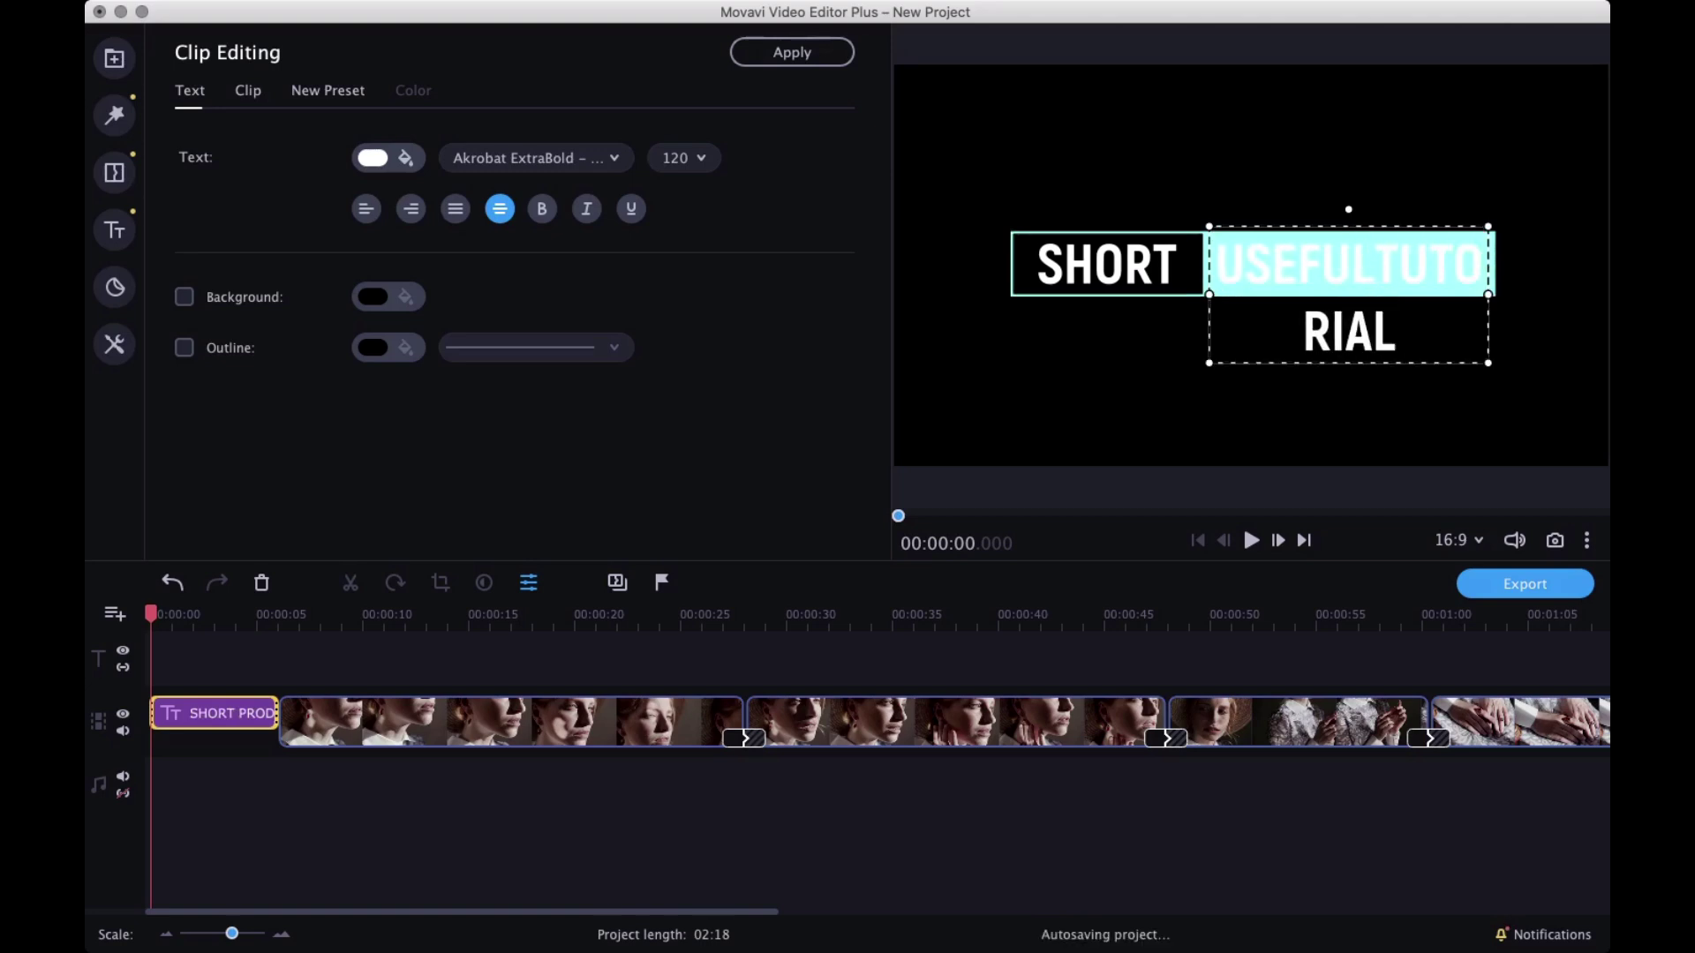
key("Escape")
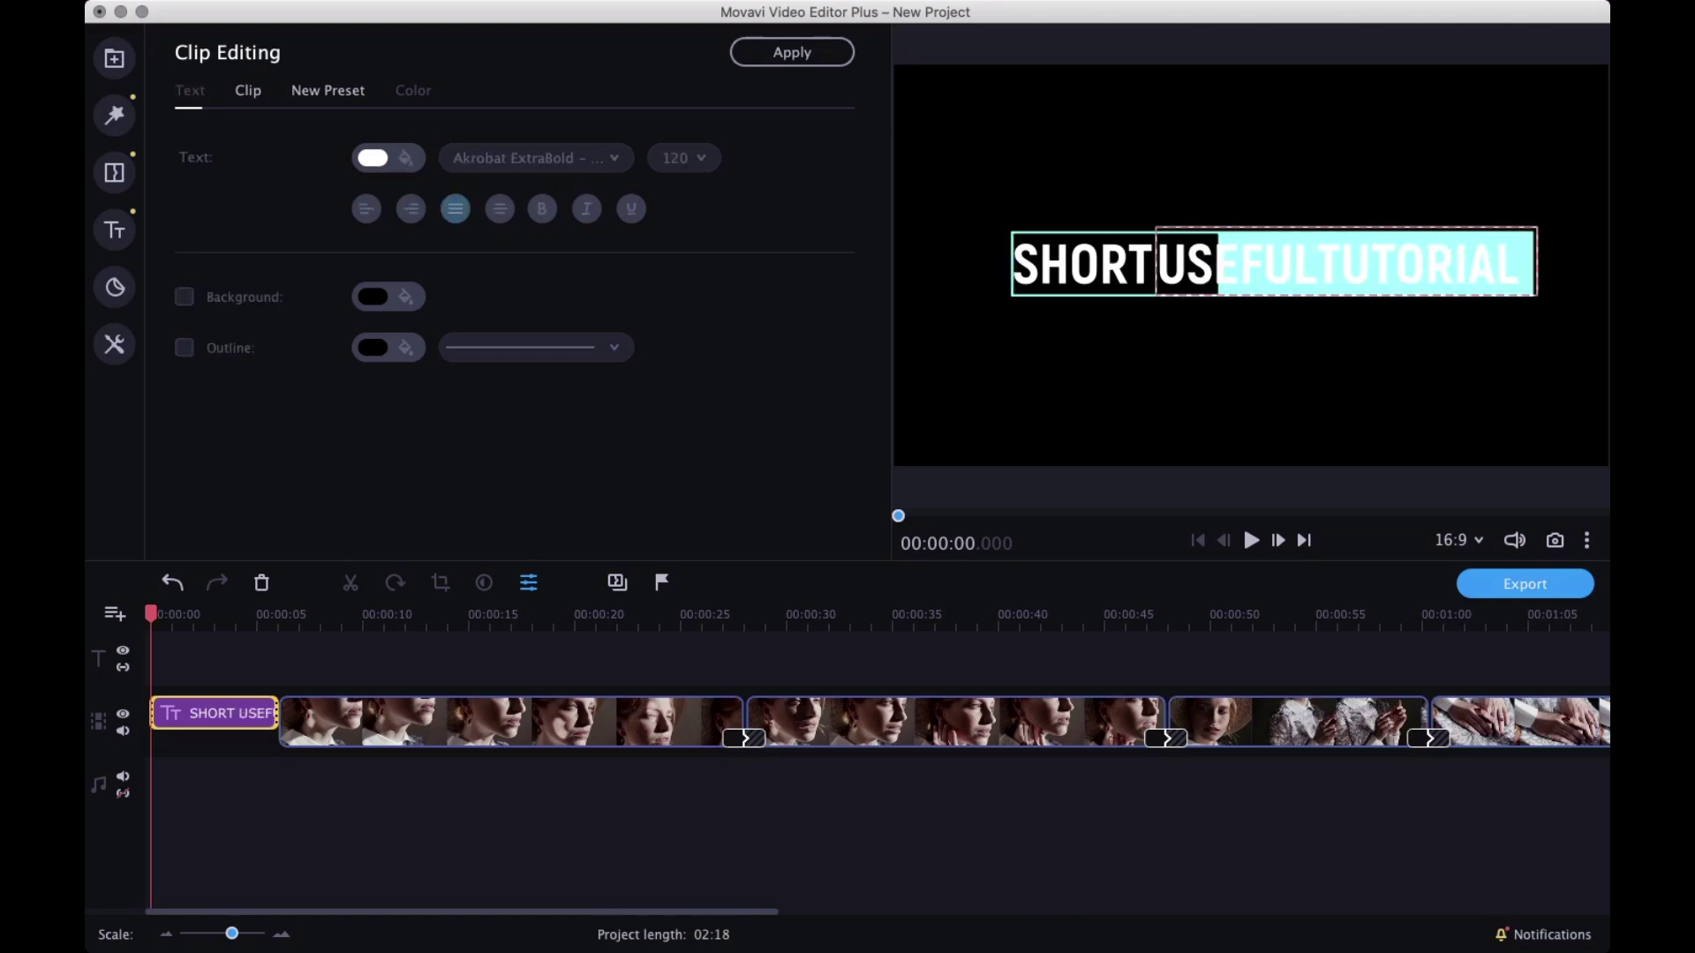
Step: Nudge the USEFULTUTORIAL and SHORT text boxes slightly rightward in the title and play it back
left_click(1346, 263)
left_click_drag(1346, 261, 1354, 262)
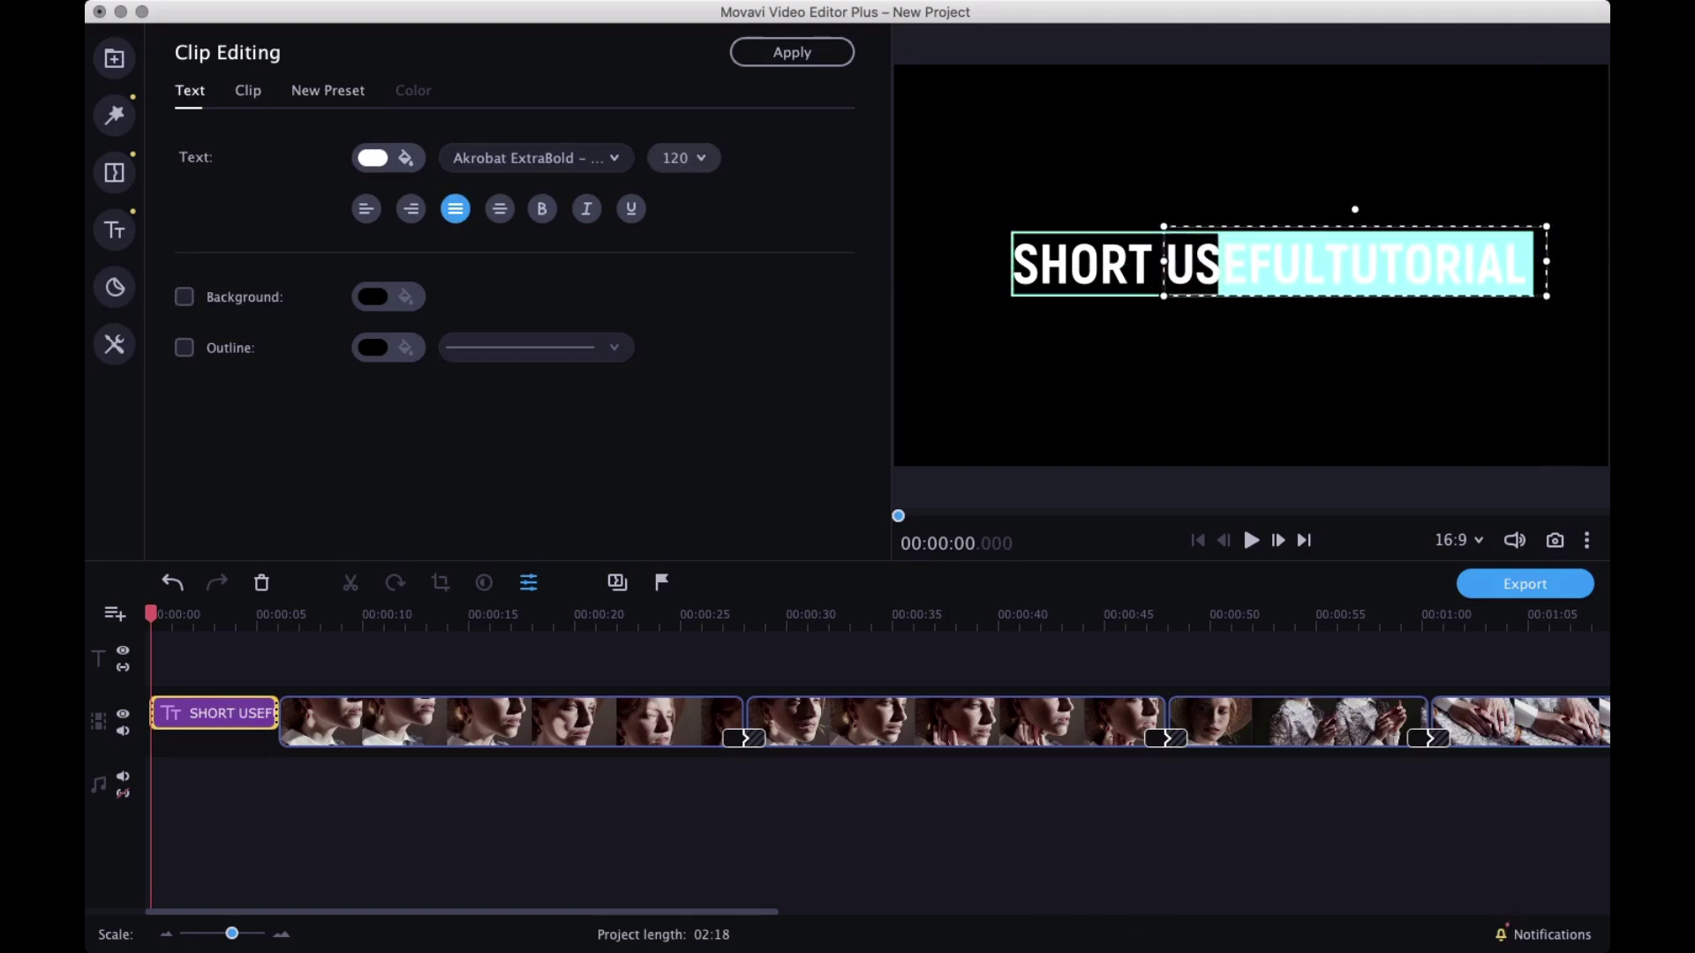
left_click(1106, 379)
left_click(1107, 262)
left_click_drag(1107, 261, 1118, 261)
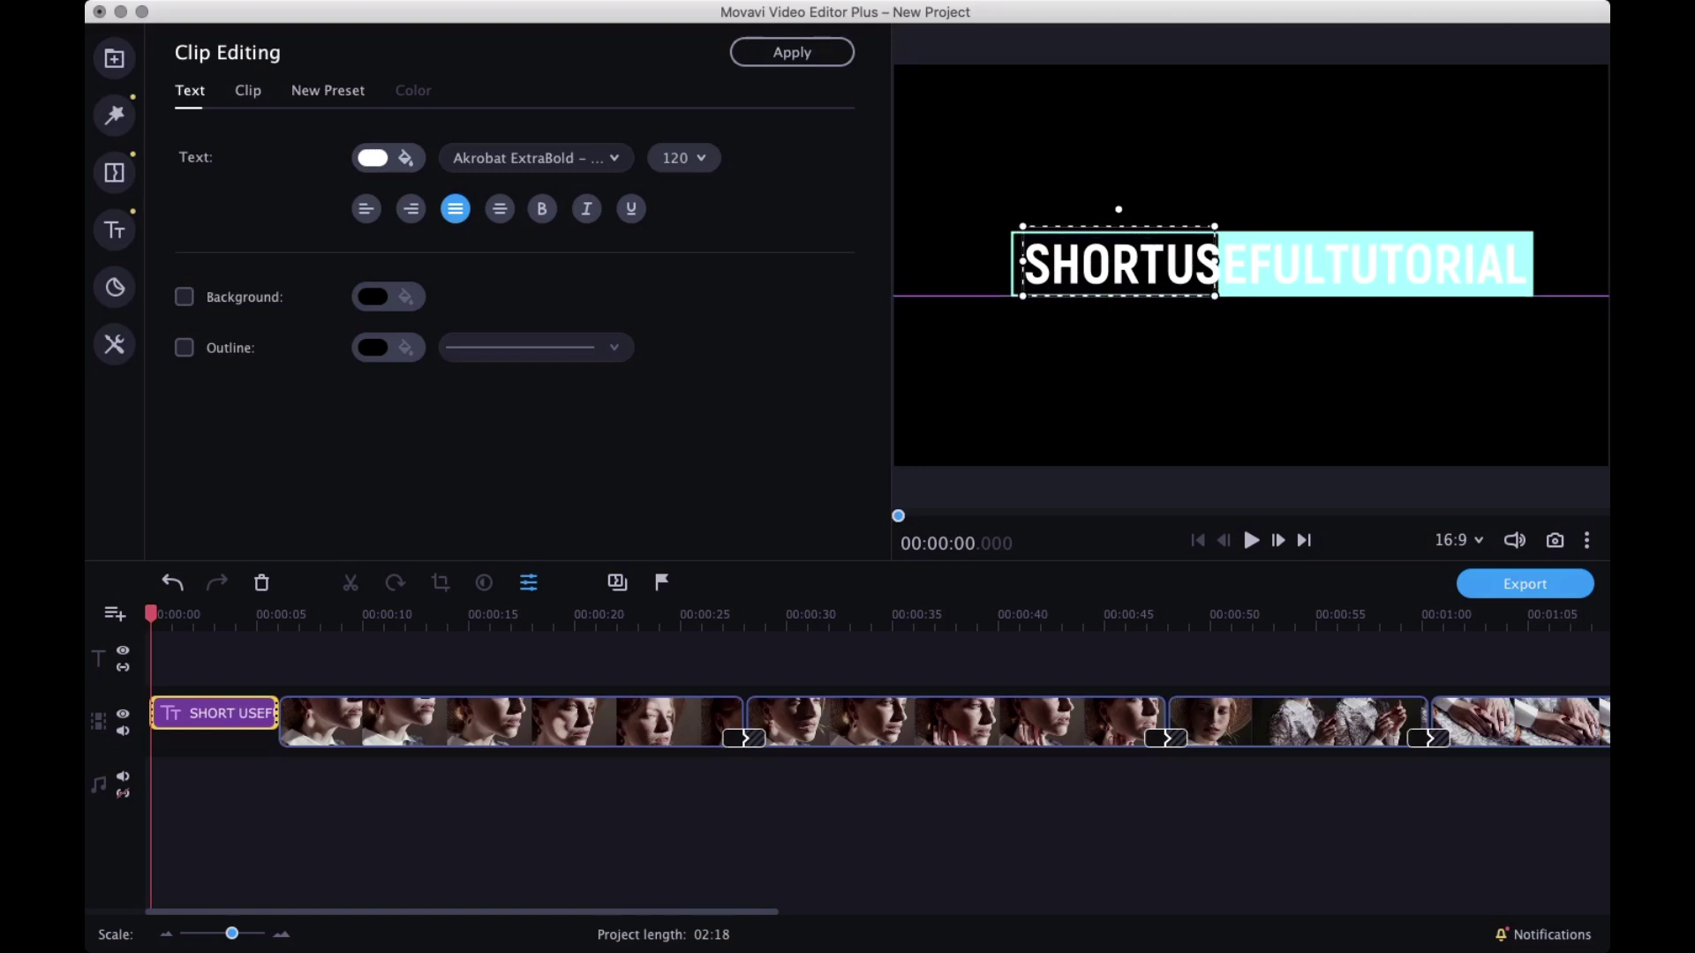
key("Escape")
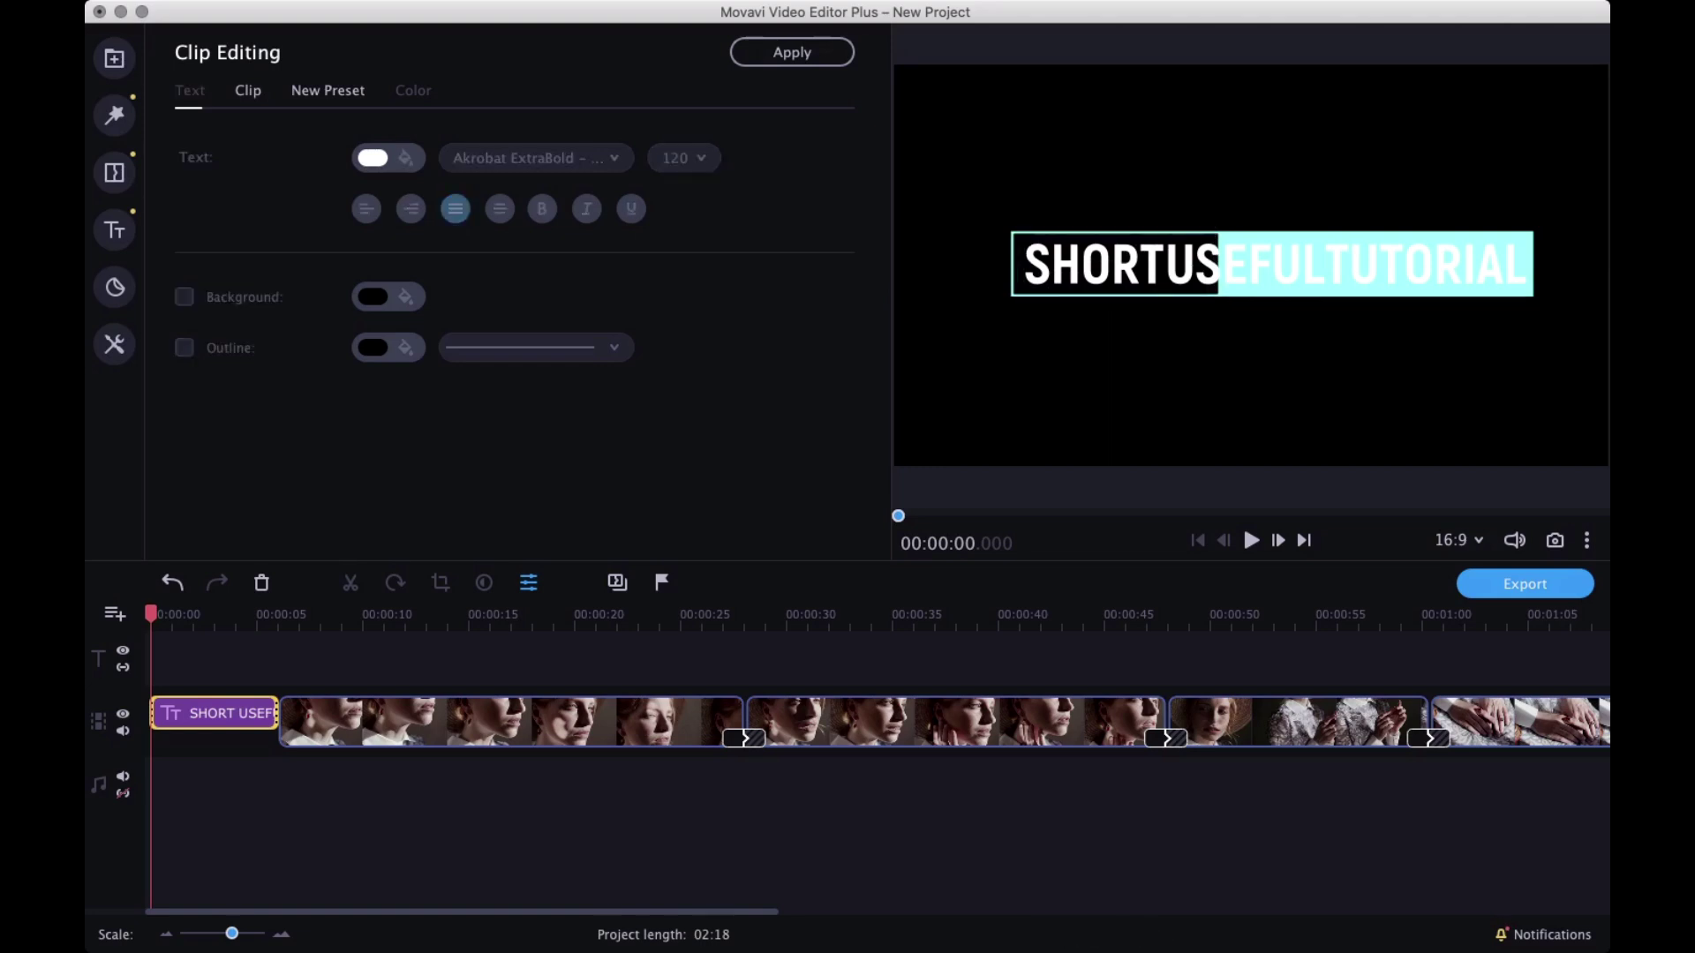
left_click(1251, 540)
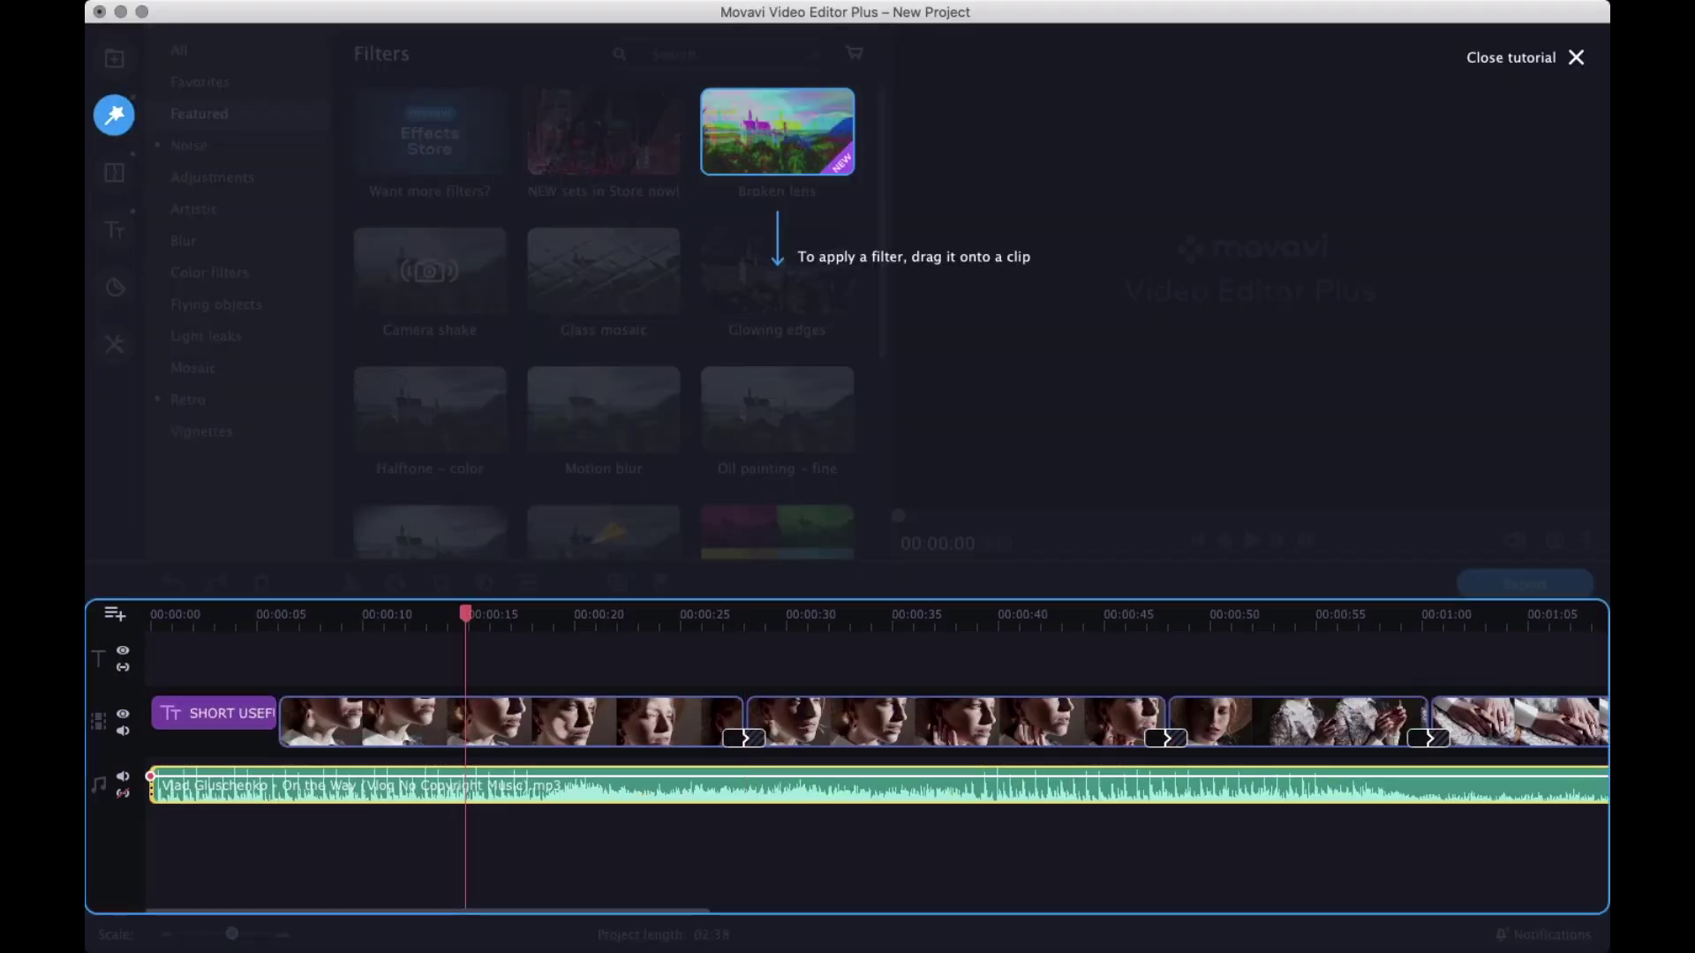
Step: Apply the Broken lens filter to the first video clip and preview it at about 8 seconds
key("Escape")
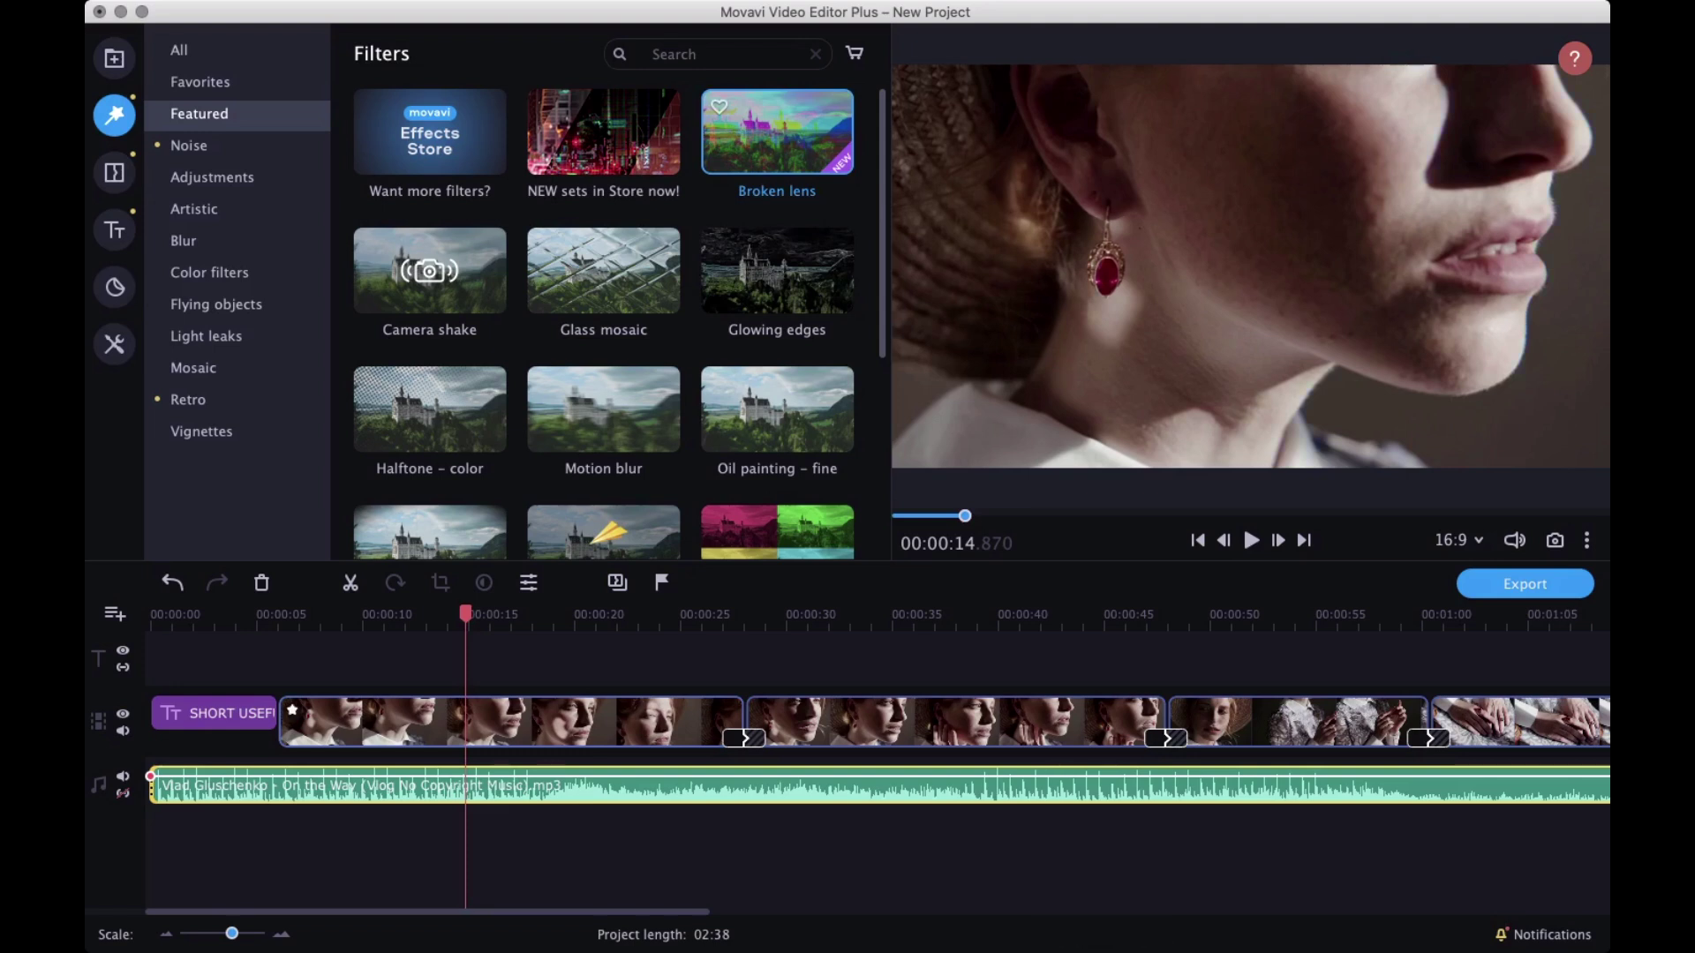
left_click_drag(471, 613, 324, 614)
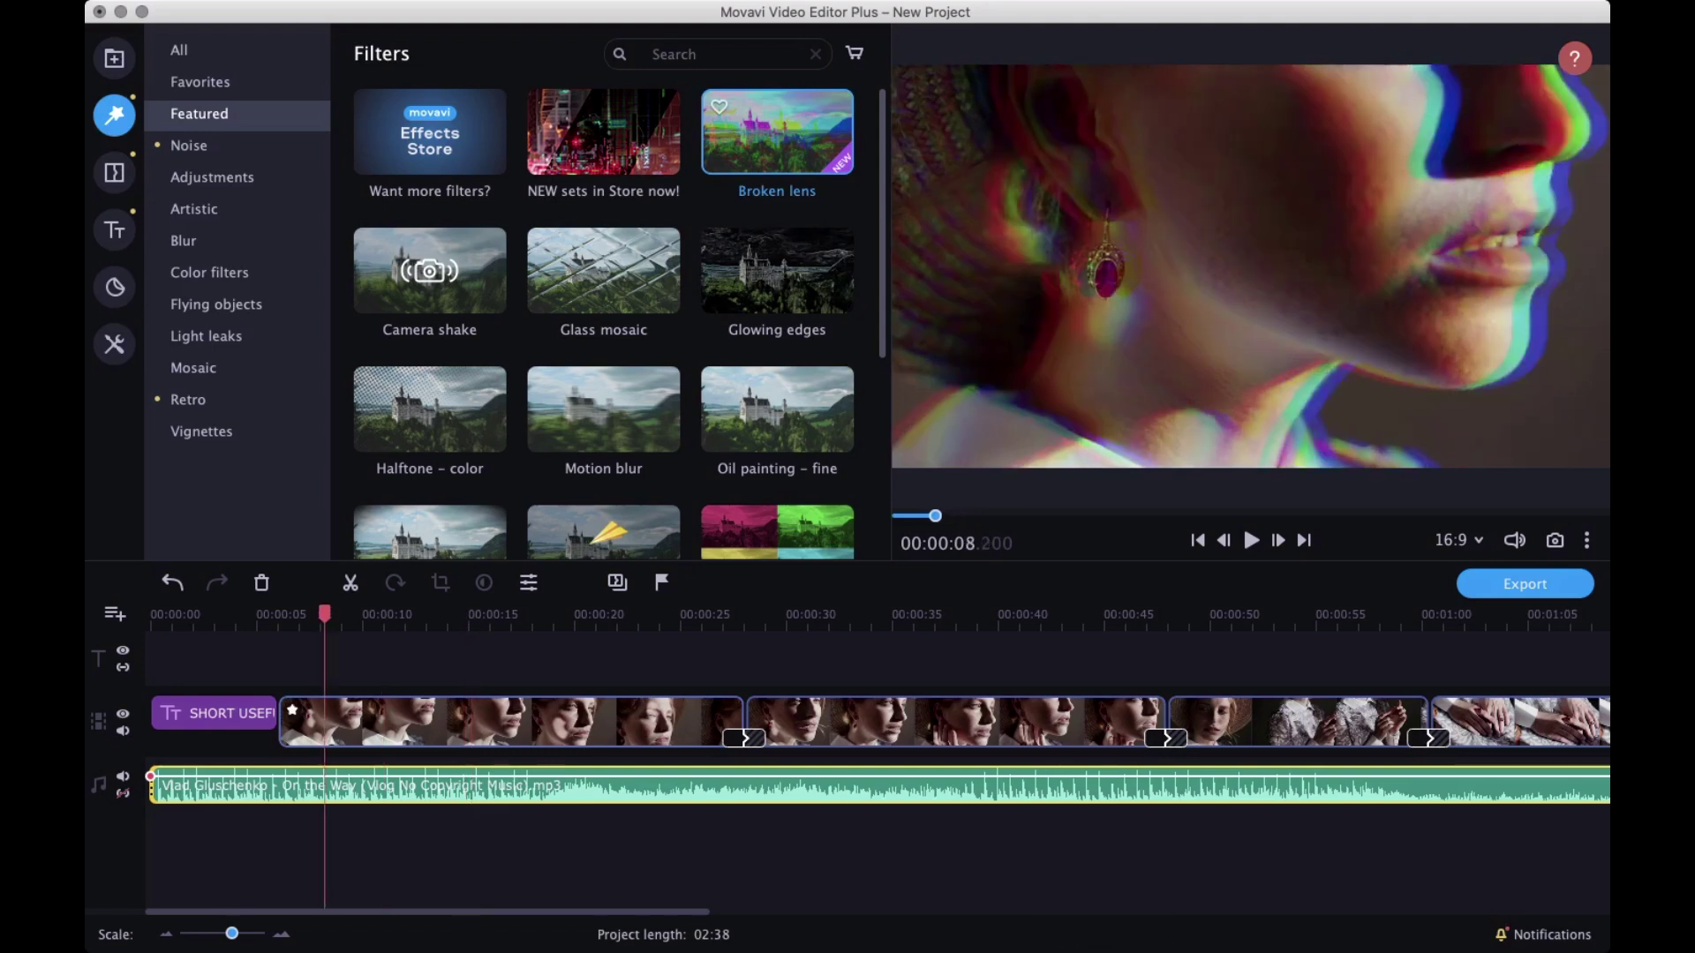